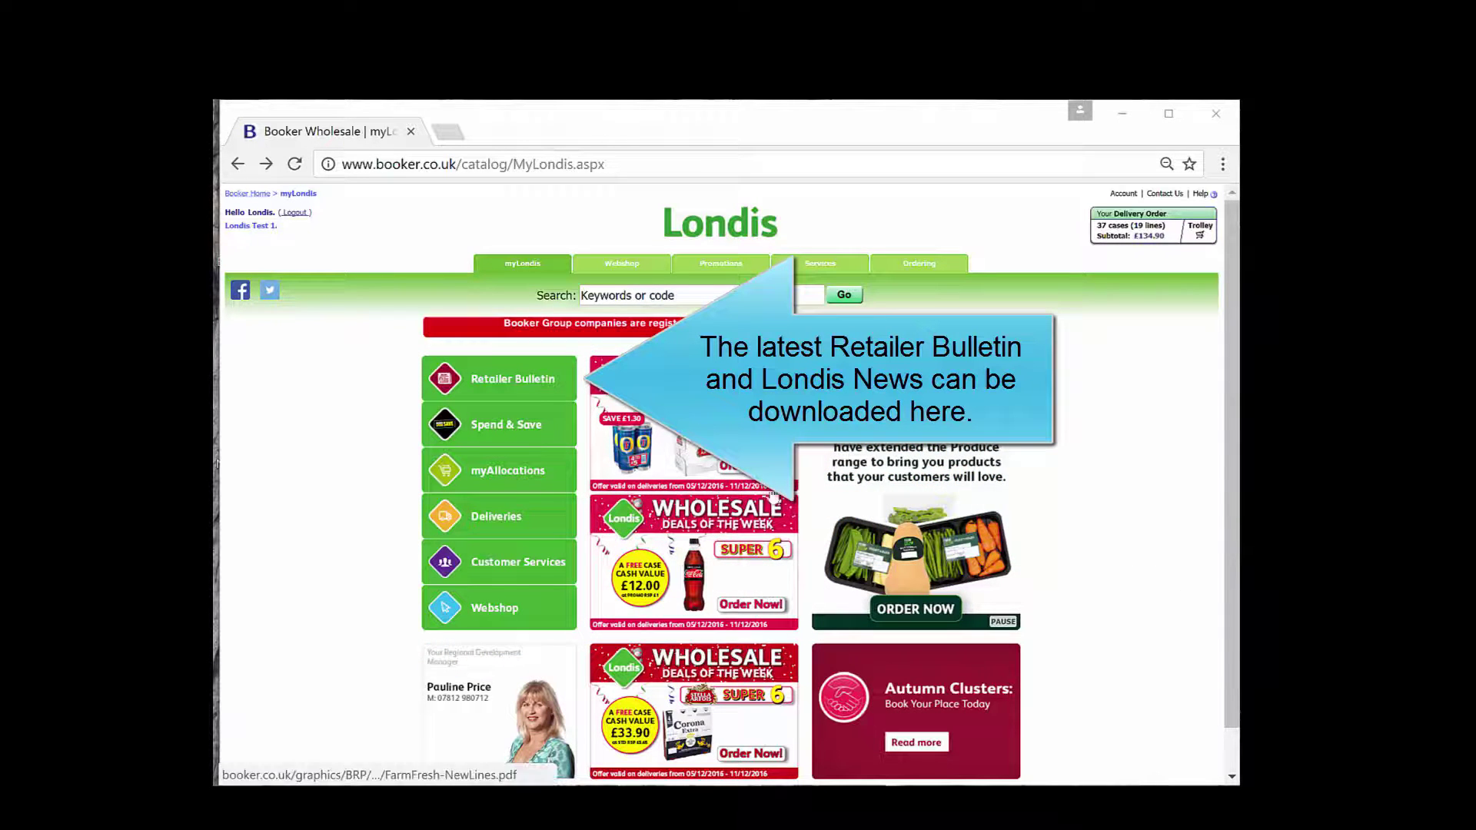
Step: Open the Retailer Bulletin page showing the W/C 28 November 2016 issue
left_click(515, 392)
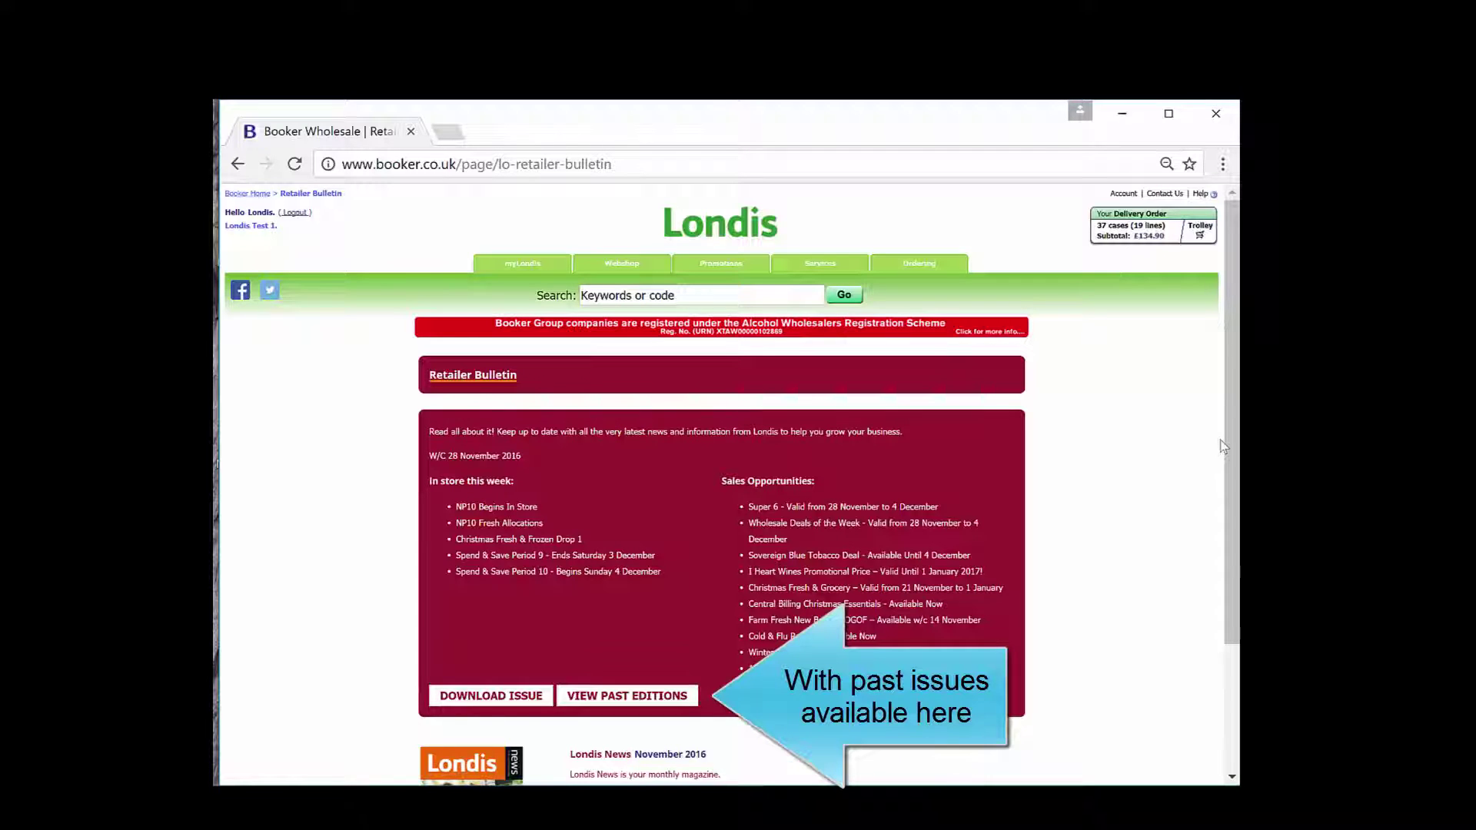
Step: Read the November 2016 Londis News page and its Past Editions, then return to myLondis home
left_click_drag(1228, 449, 1233, 577)
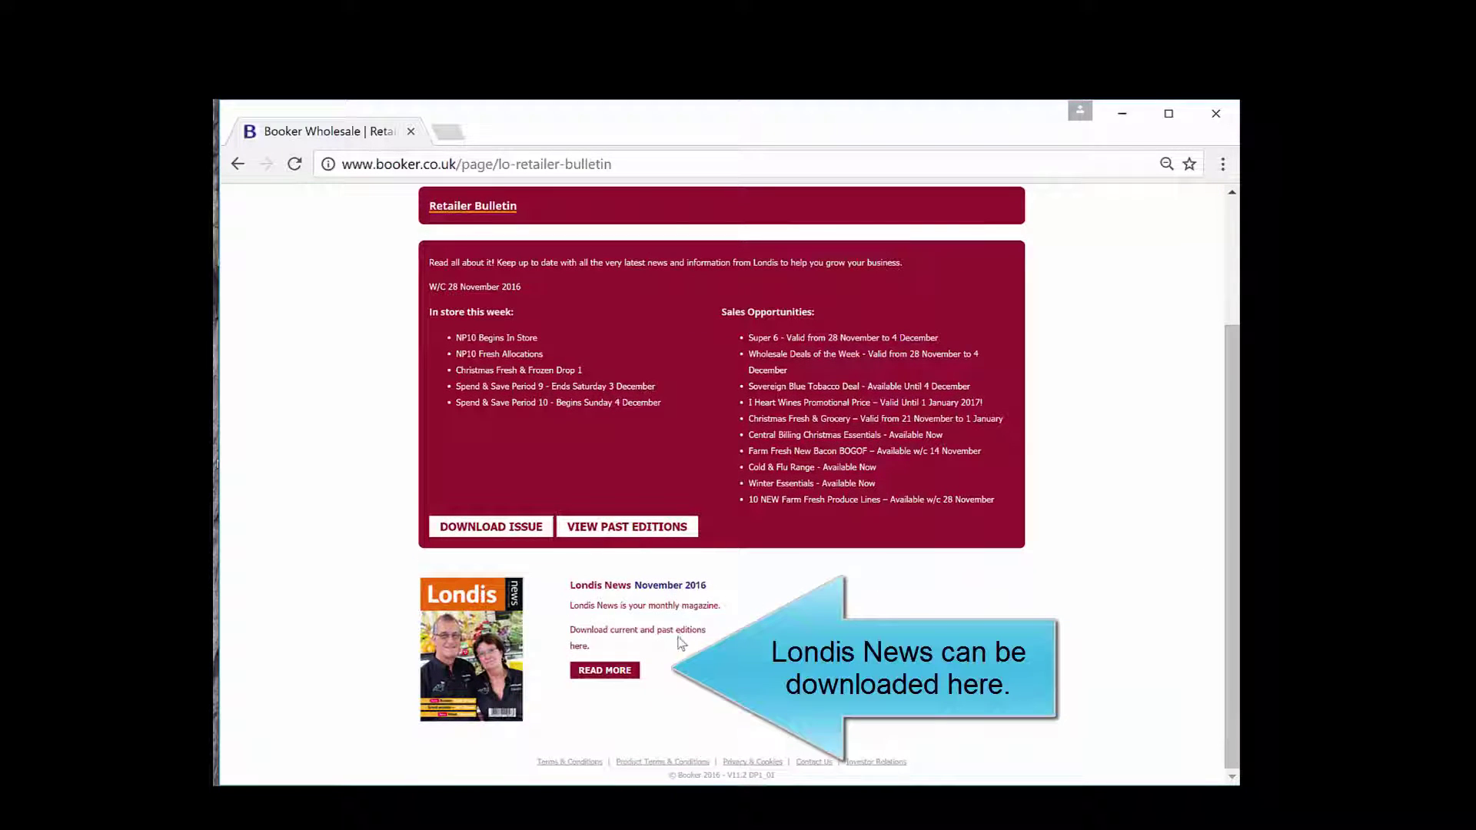
left_click(613, 677)
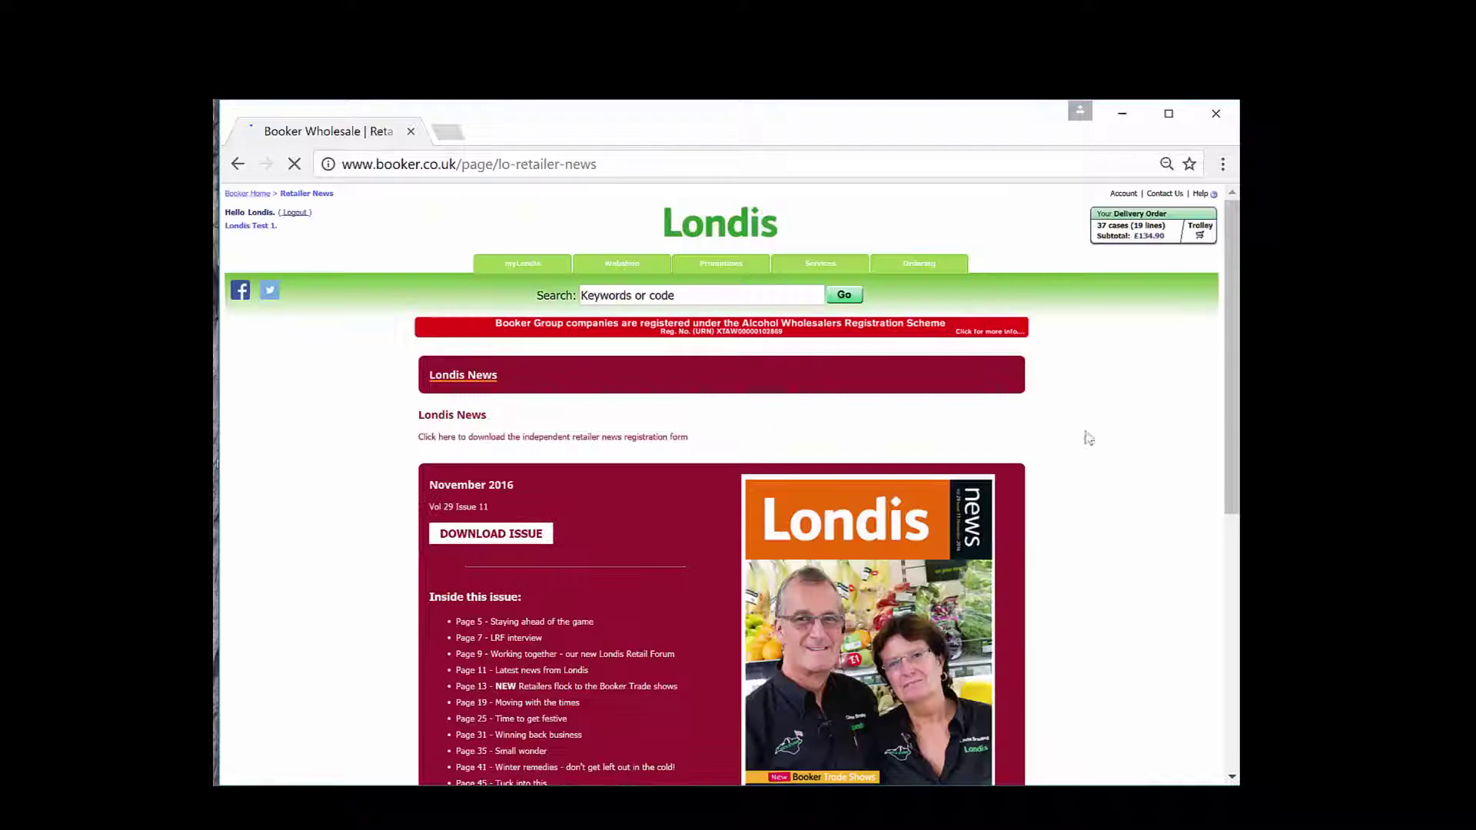
left_click_drag(1231, 416, 1231, 592)
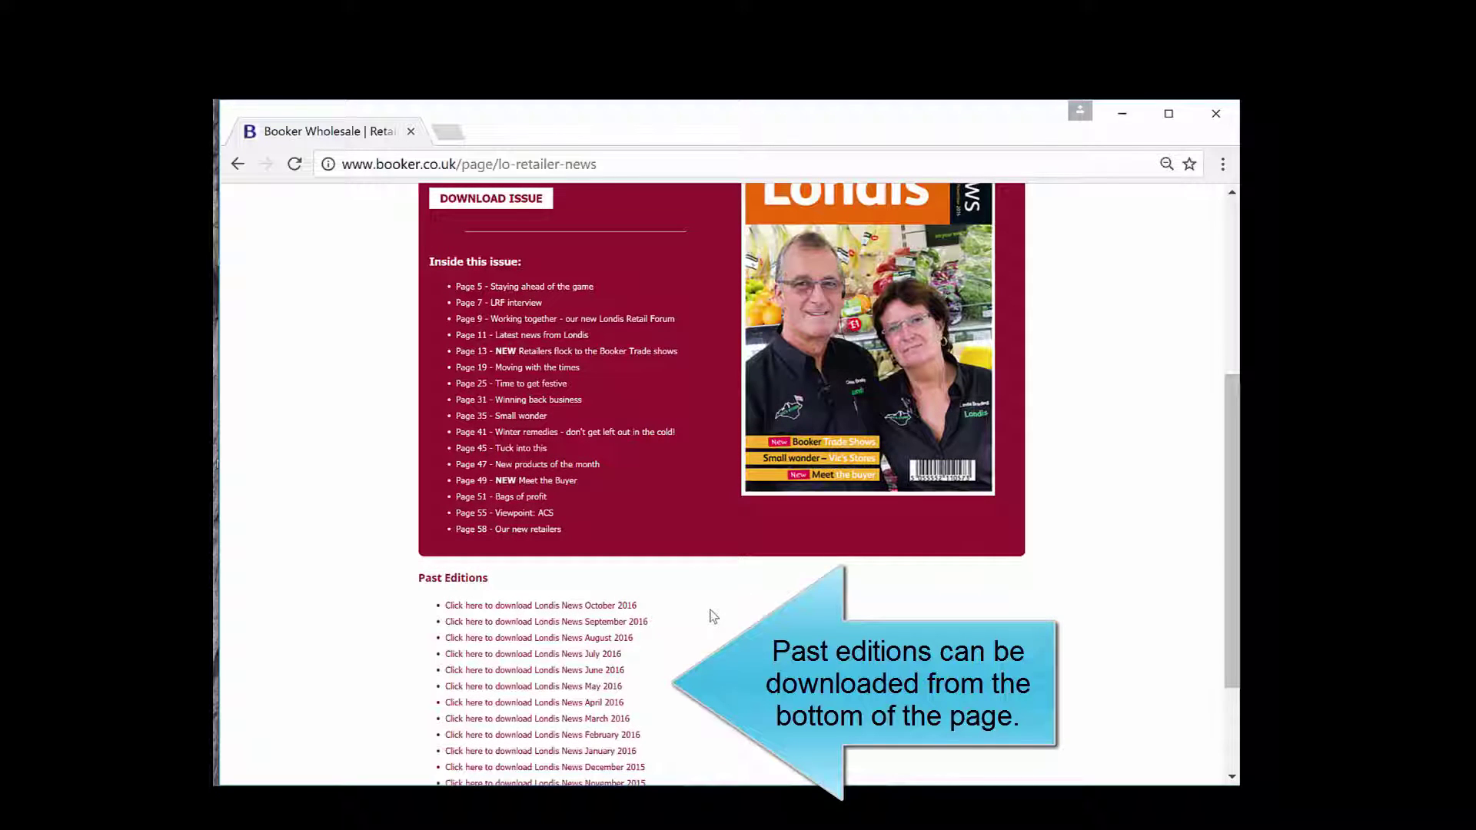
left_click_drag(1231, 508, 1232, 331)
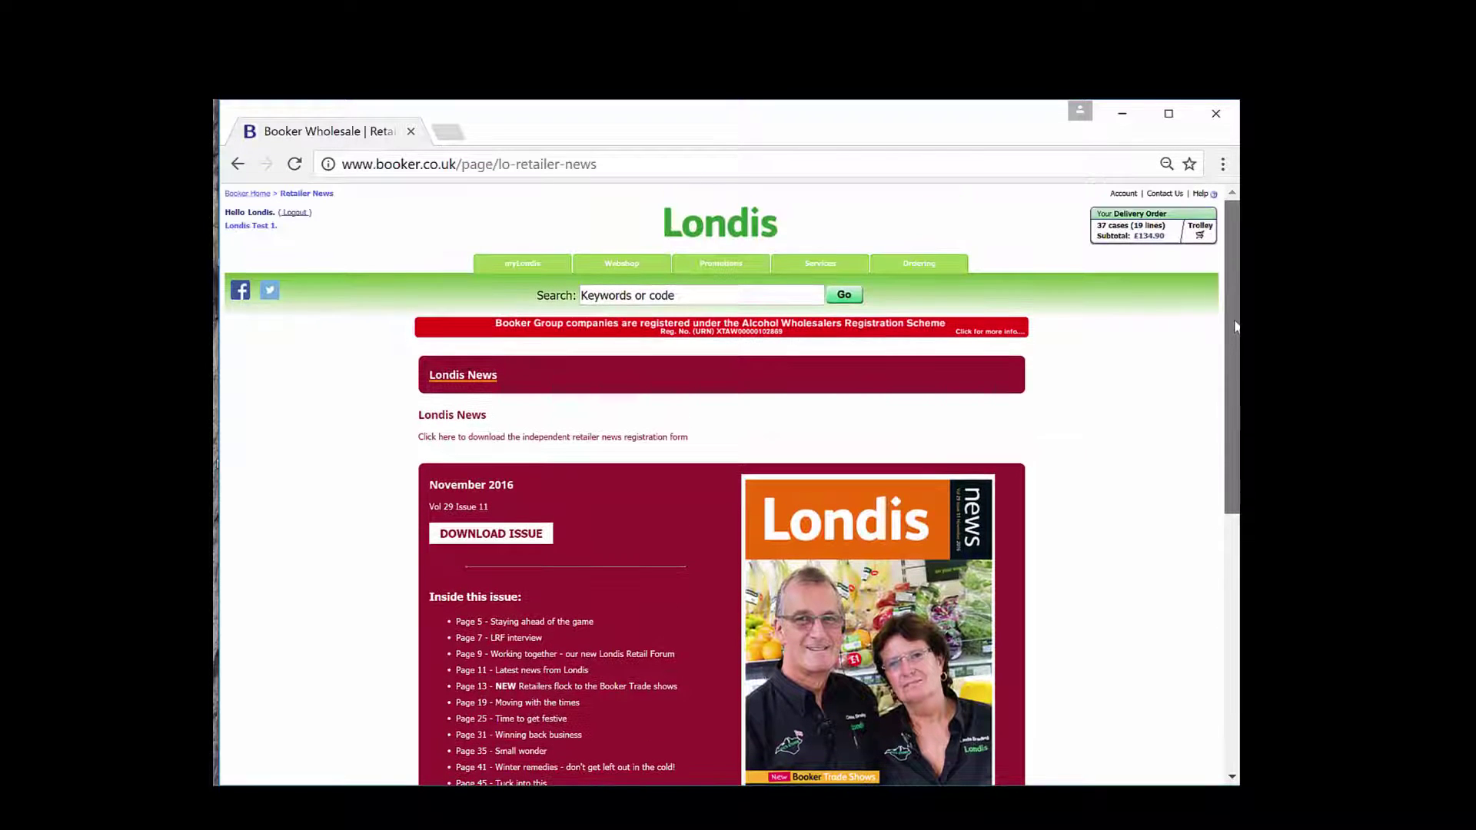
left_click(506, 266)
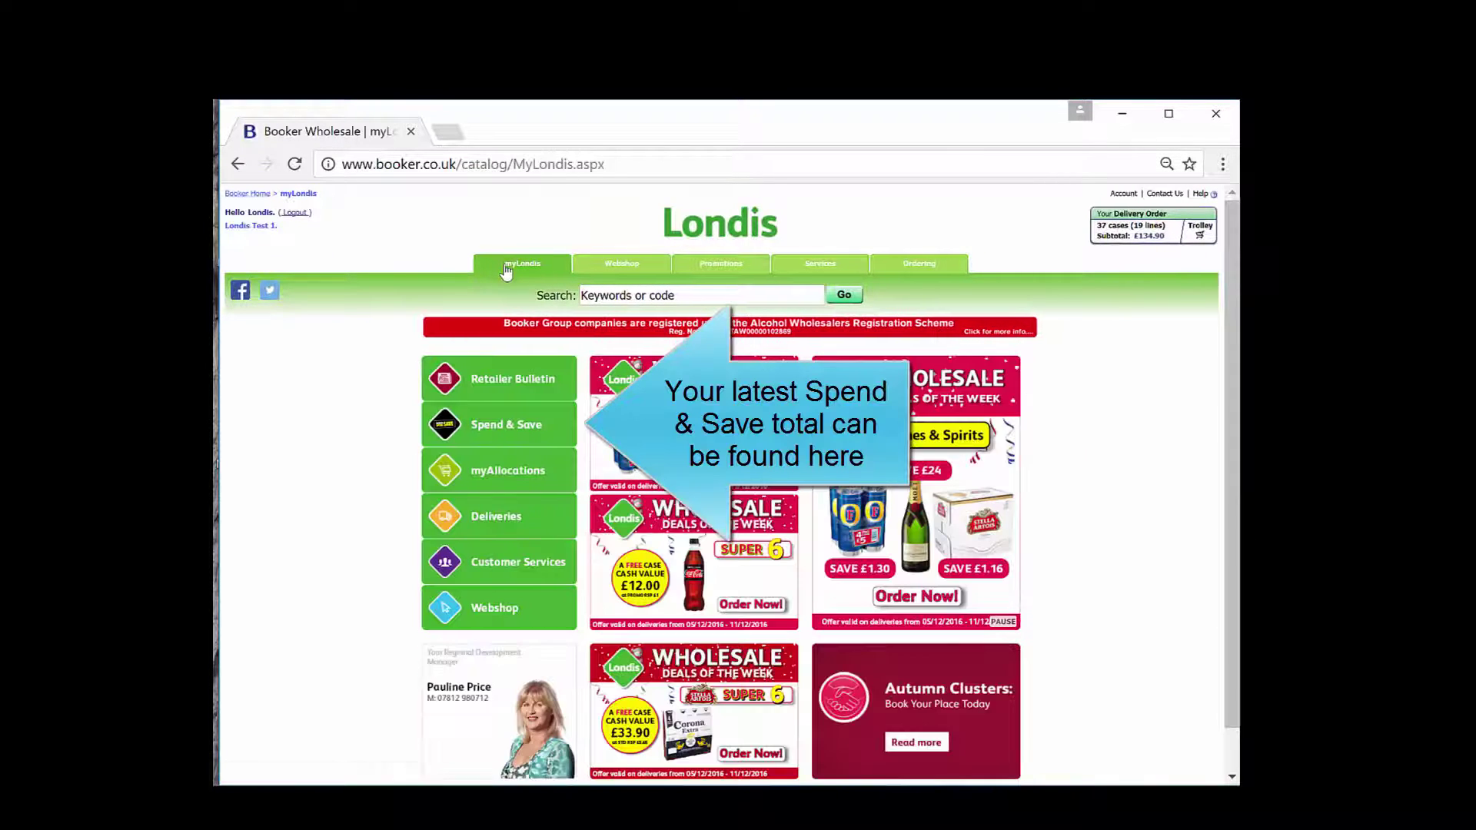
Step: Check the Spend & Save status showing a 3% current rebate, then return to myLondis home
left_click(482, 427)
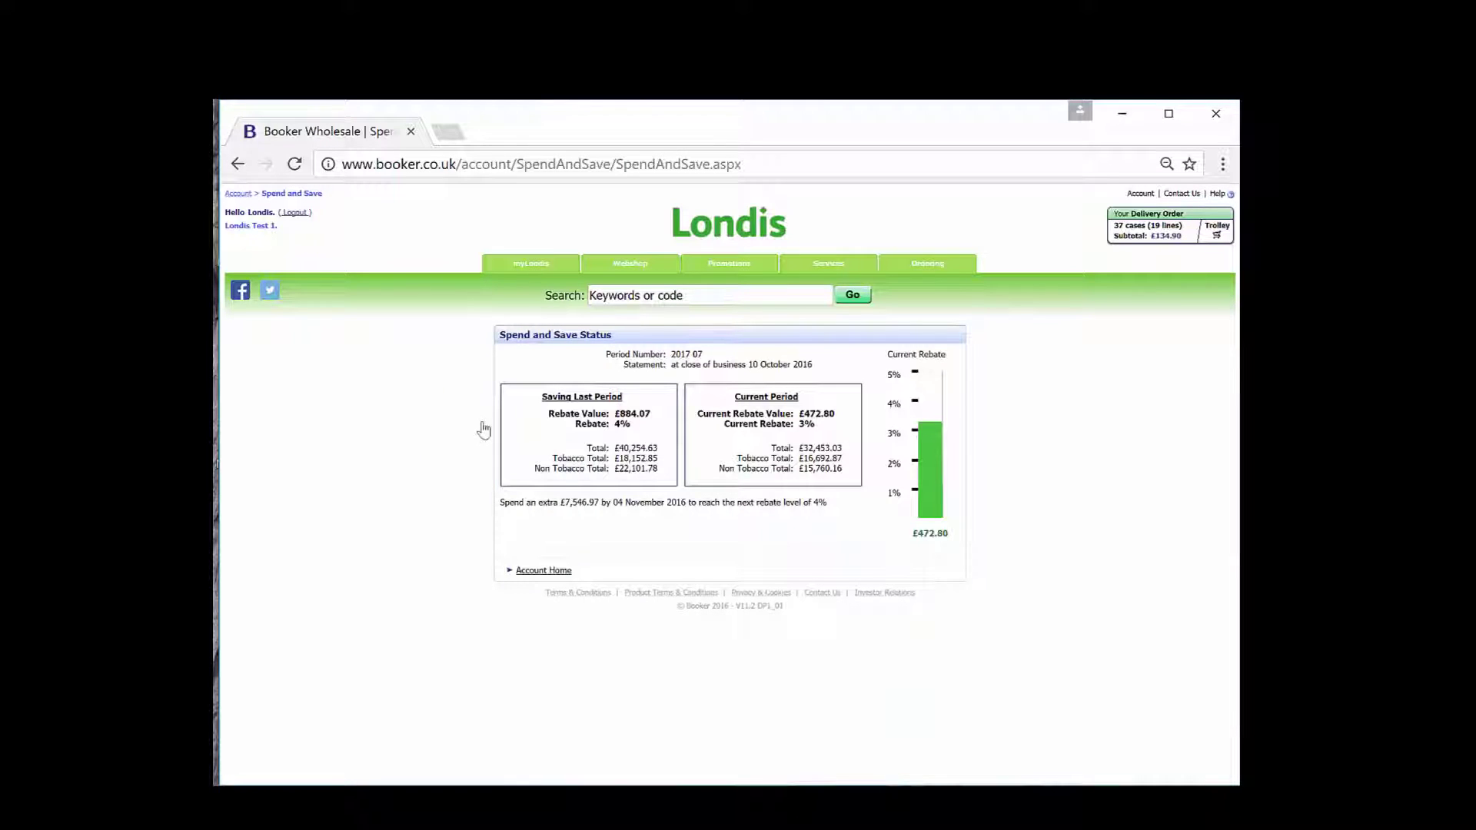
left_click(539, 263)
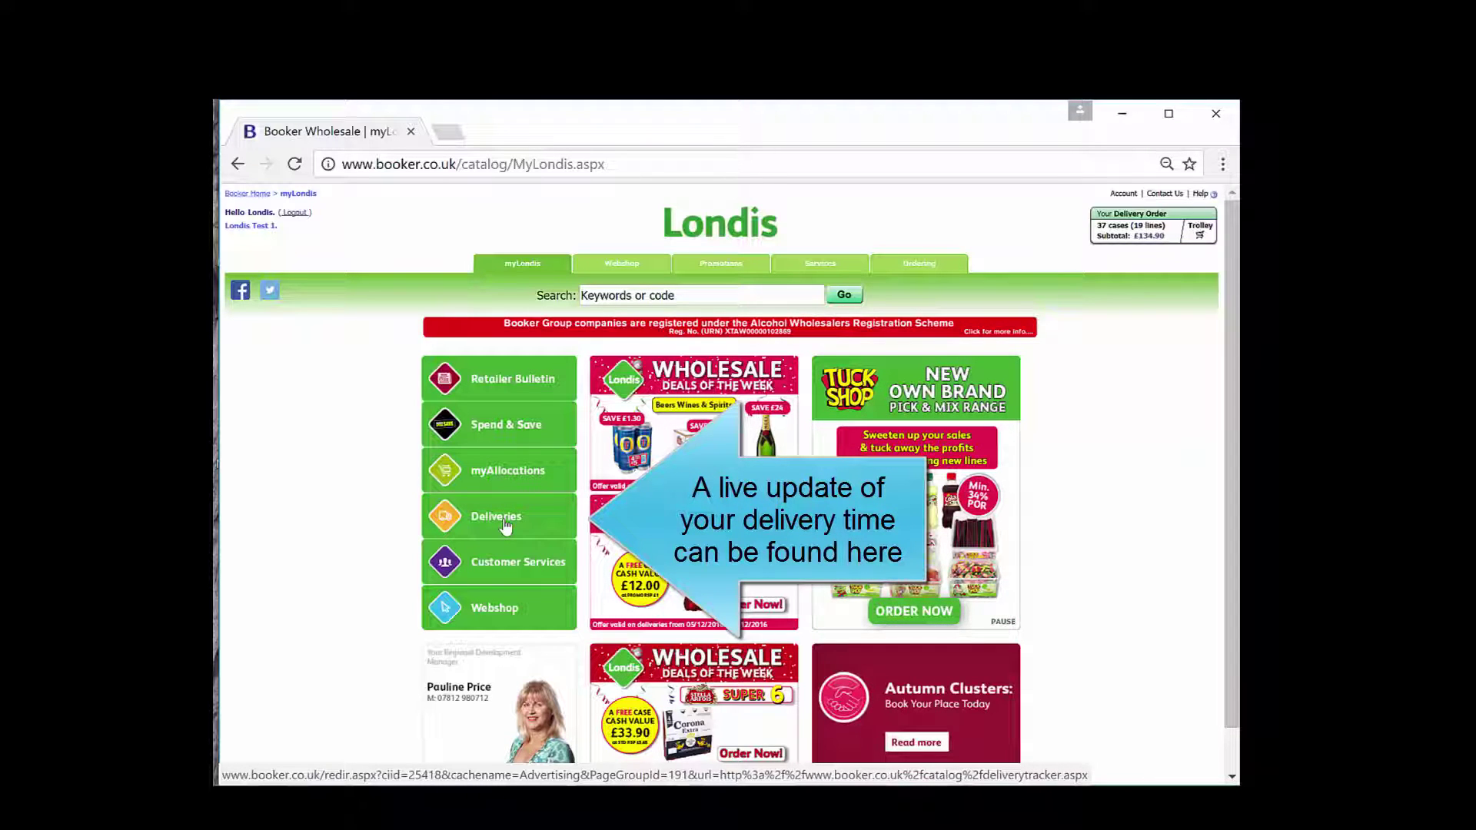
Step: View Customer Services contacts and Webshop categories, then open the Week 37 Wholesaler Deals list
left_click(507, 573)
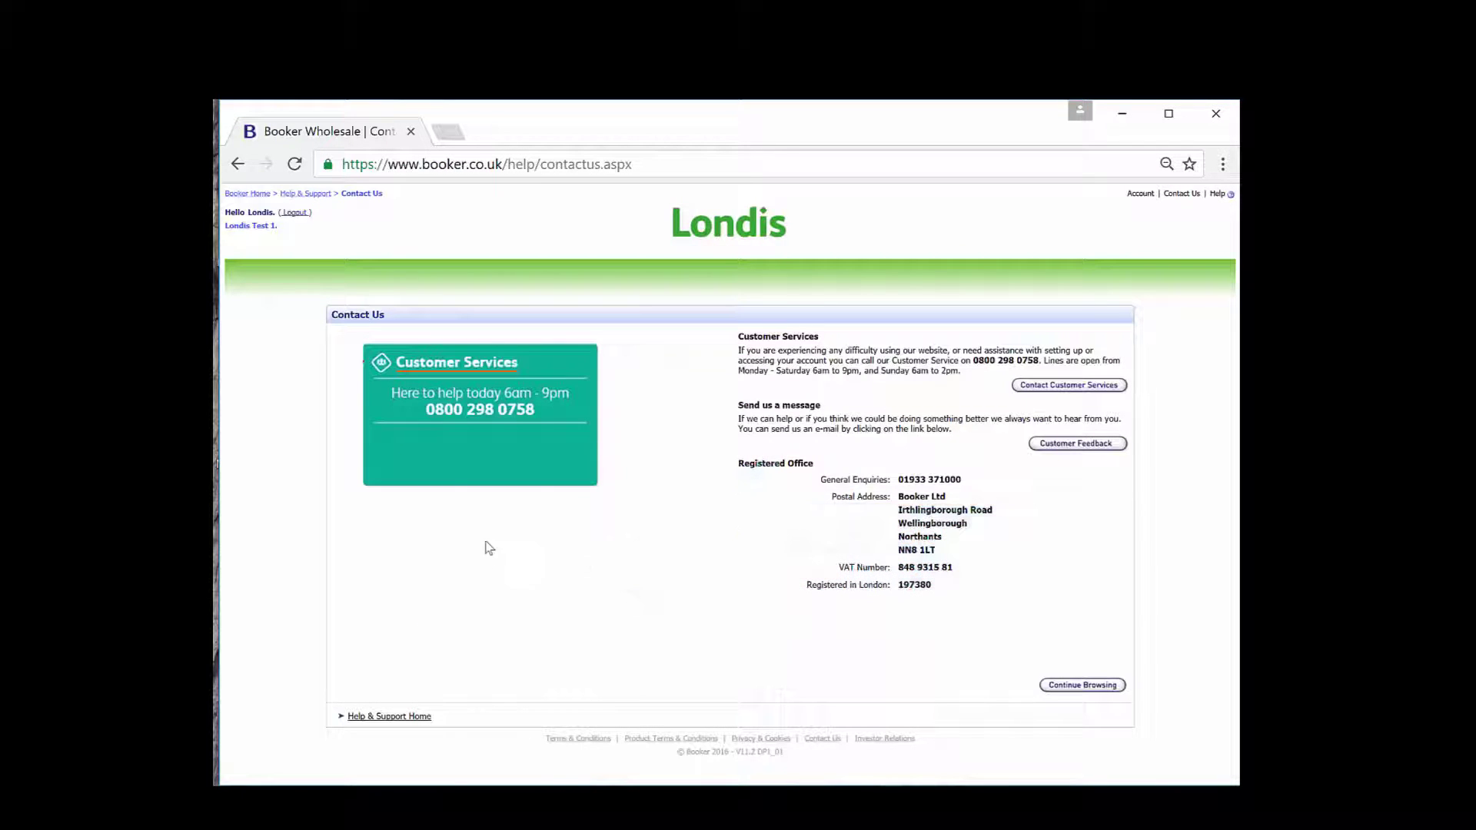
left_click(238, 164)
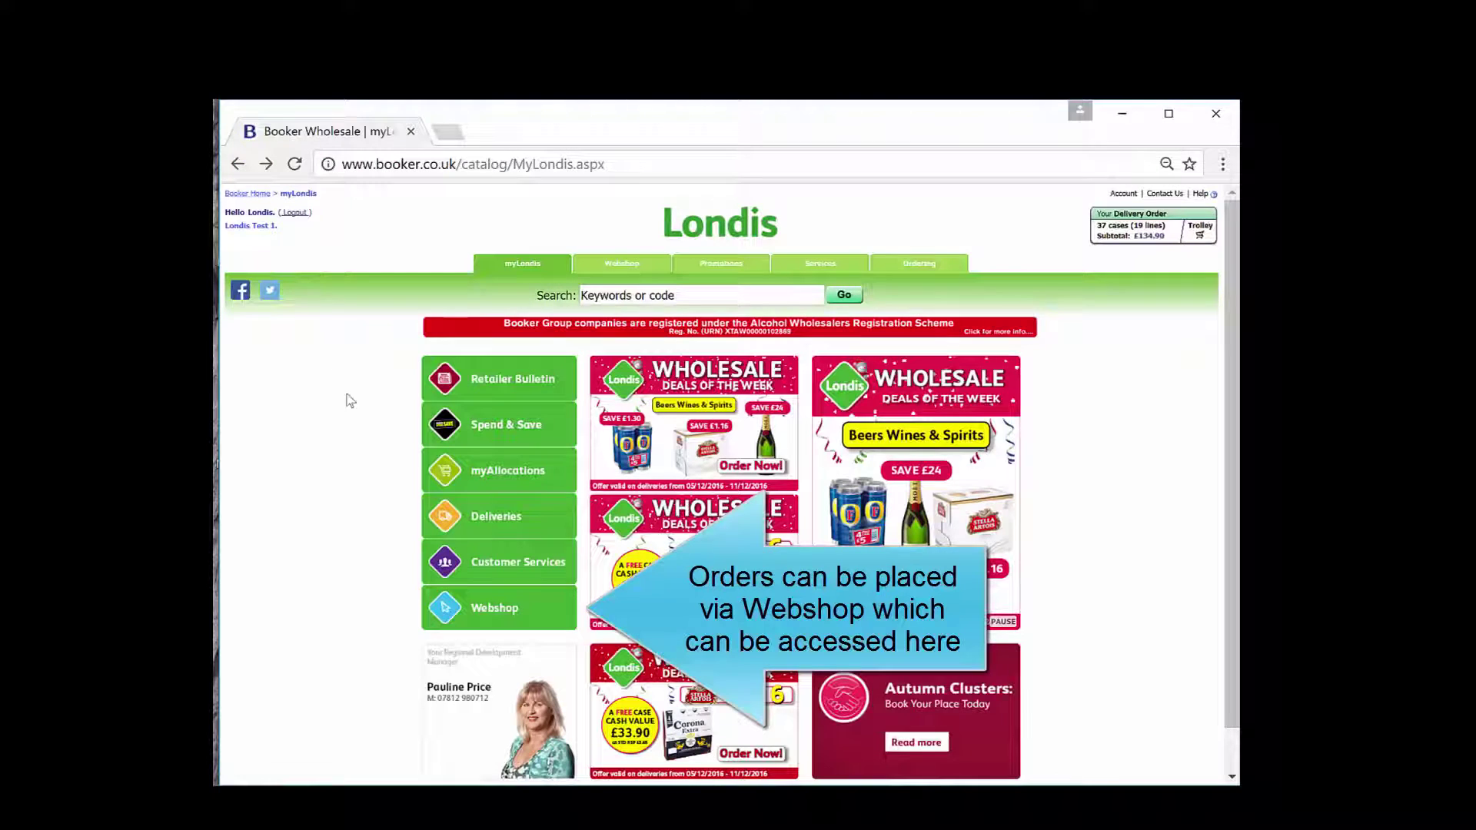
left_click(479, 612)
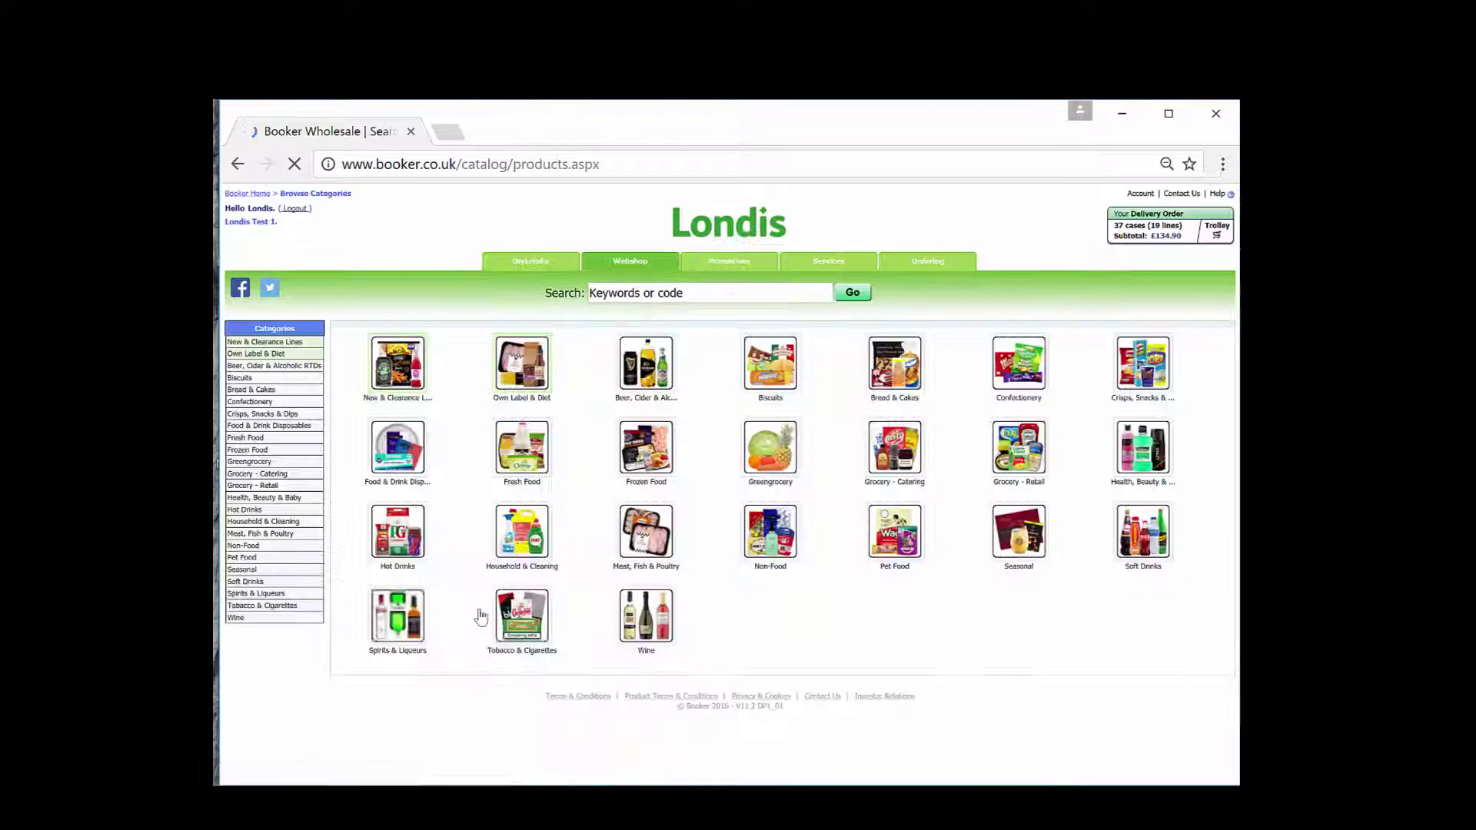
left_click(540, 265)
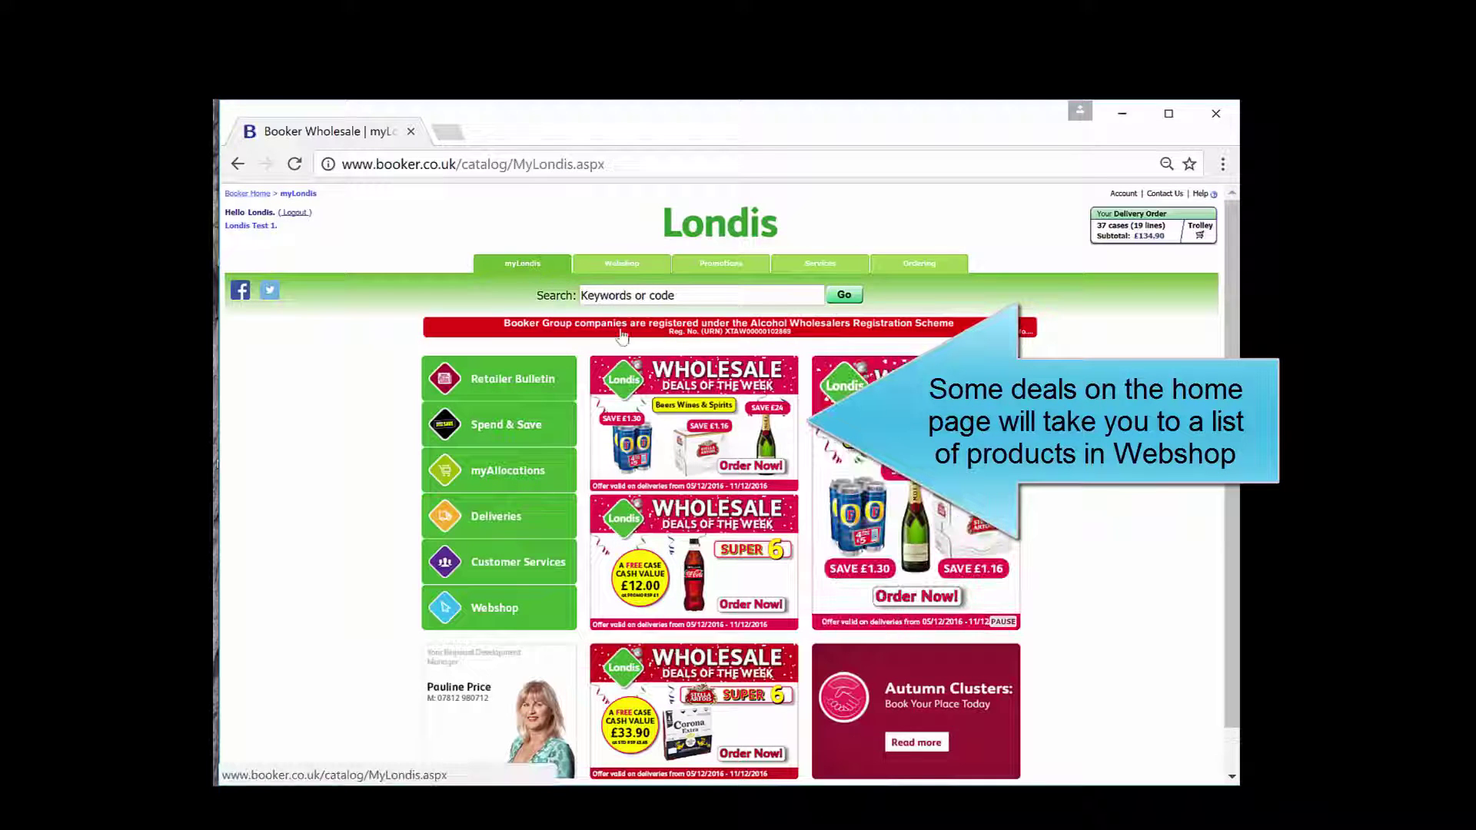
left_click(674, 437)
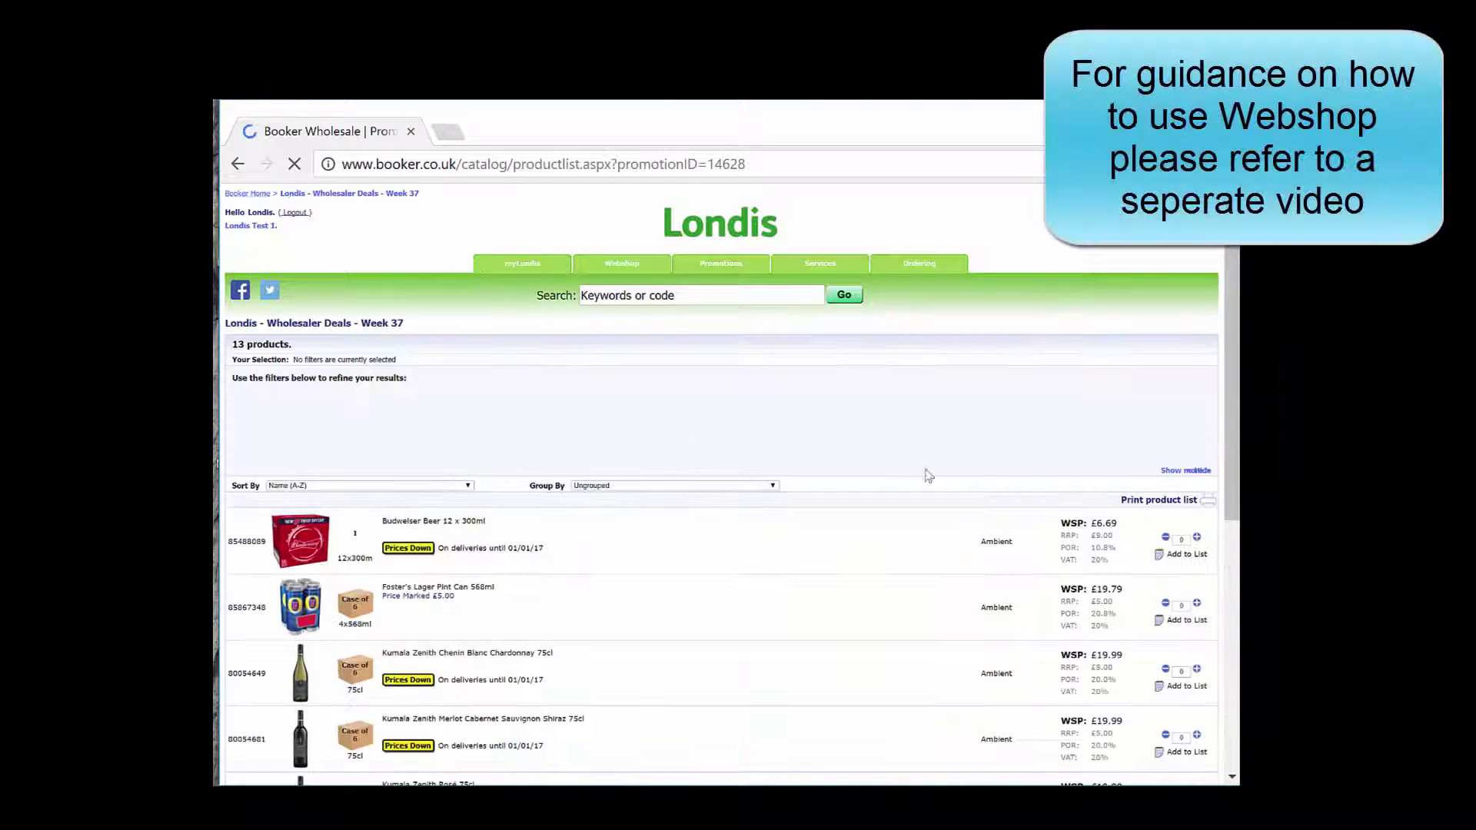
Step: Add one Budweiser, one Foster's and one Stella Artois 12 x 284ml to the trolley, then return home
left_click(1197, 538)
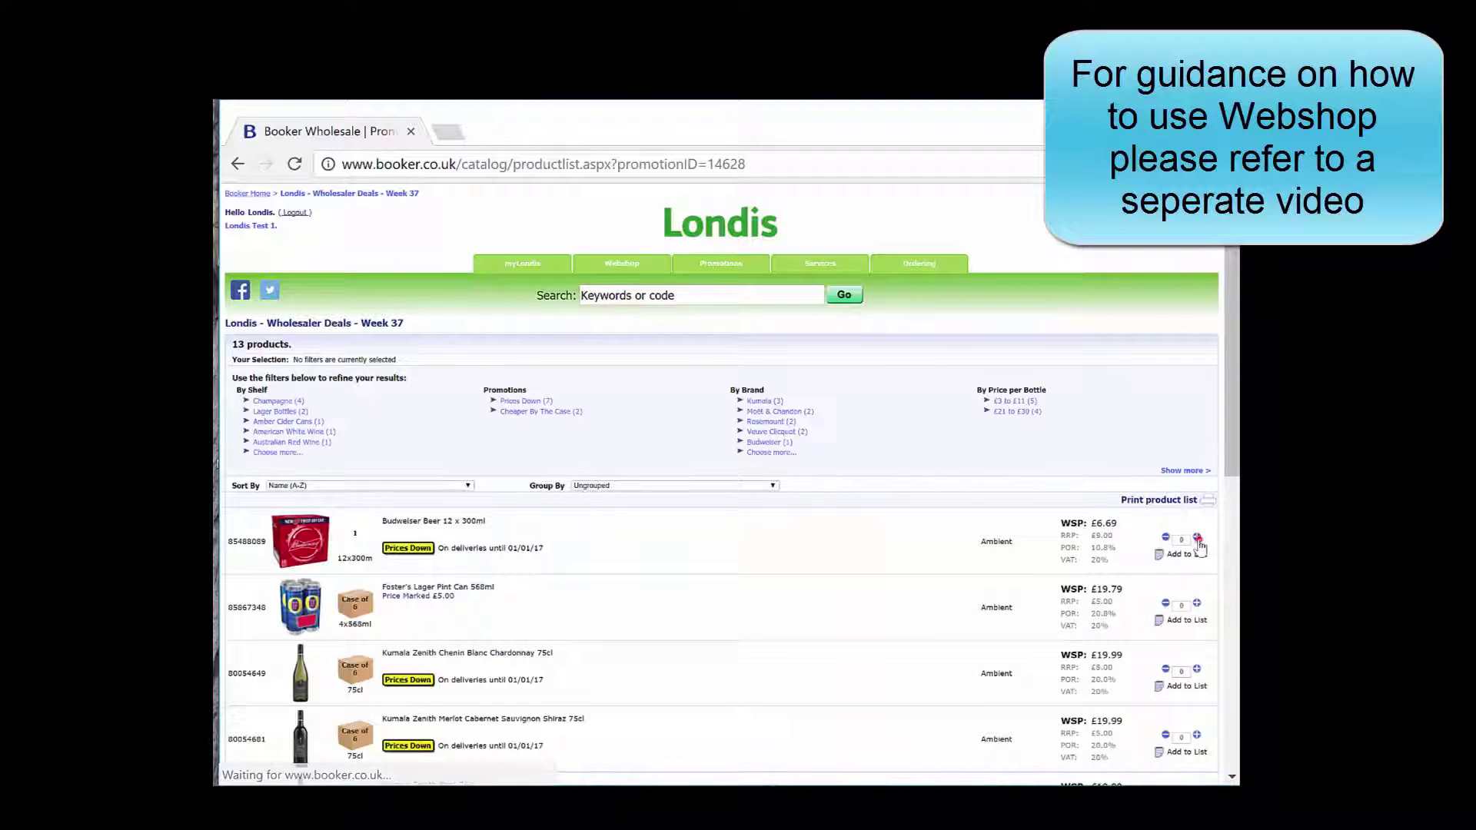
left_click(1197, 604)
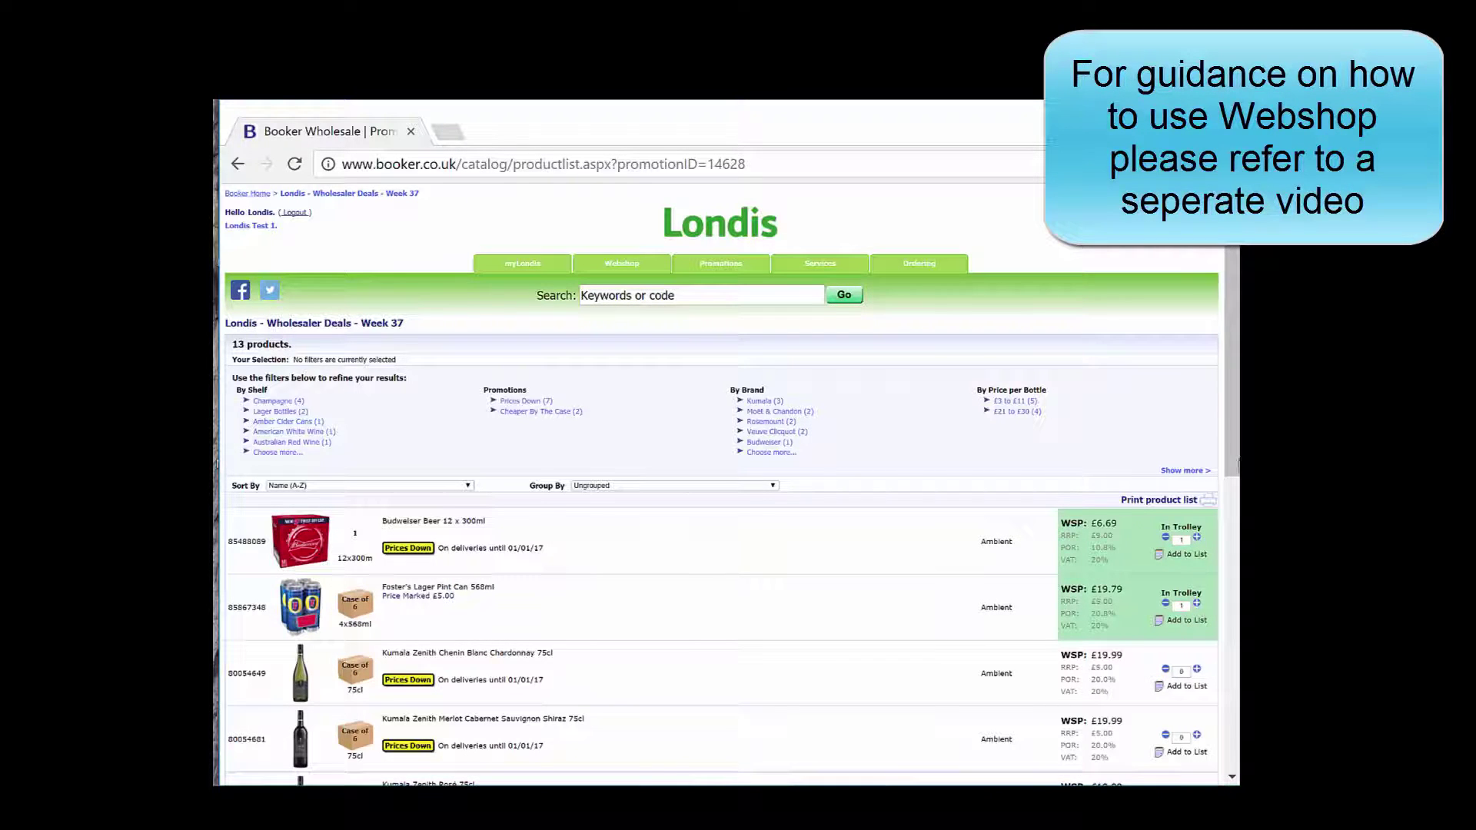
scroll(1233, 573, "down", 3)
left_click_drag(1233, 573, 1231, 754)
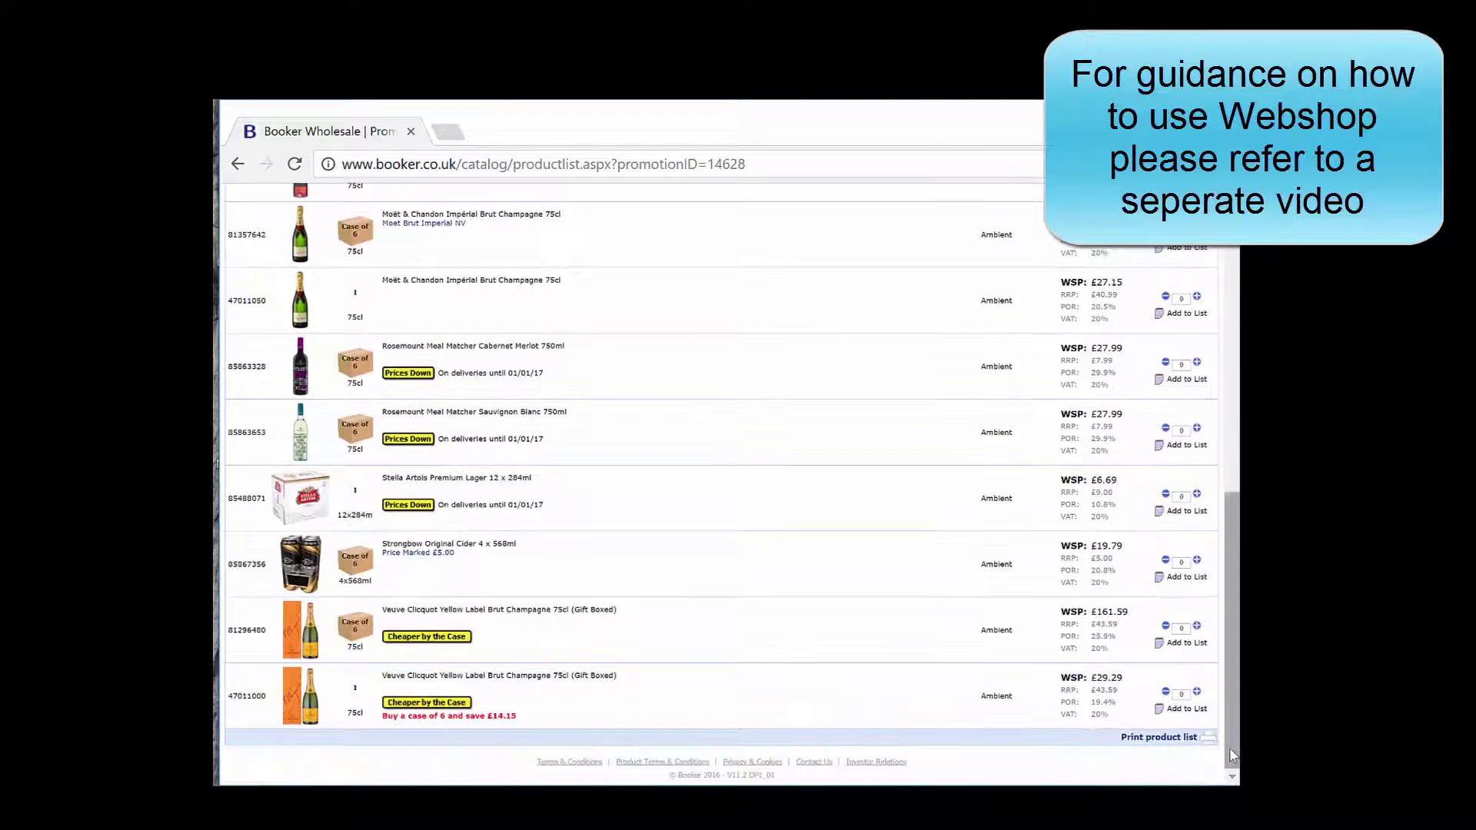
left_click(1197, 495)
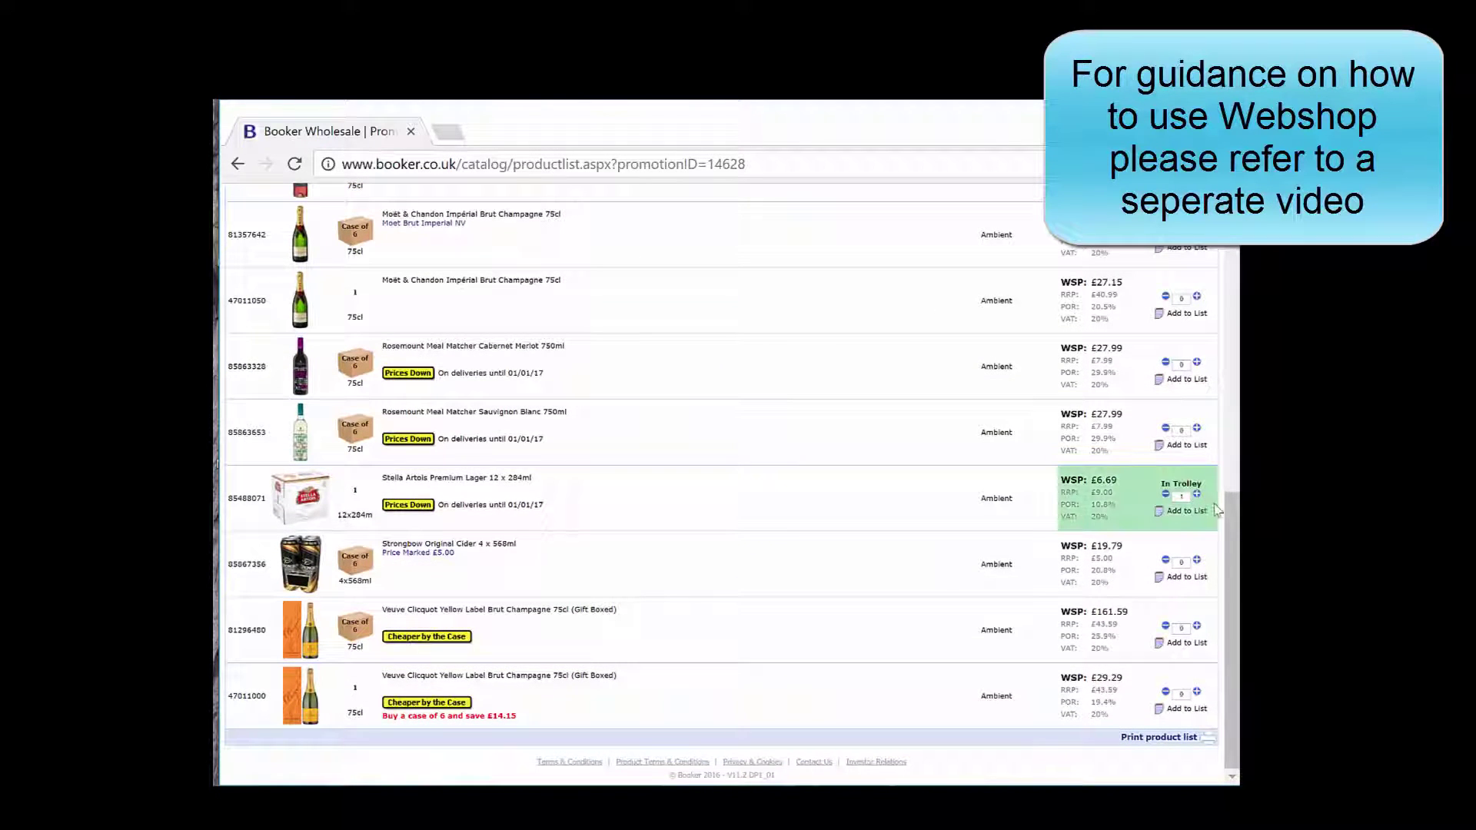
left_click_drag(1232, 539, 1225, 230)
left_click(523, 264)
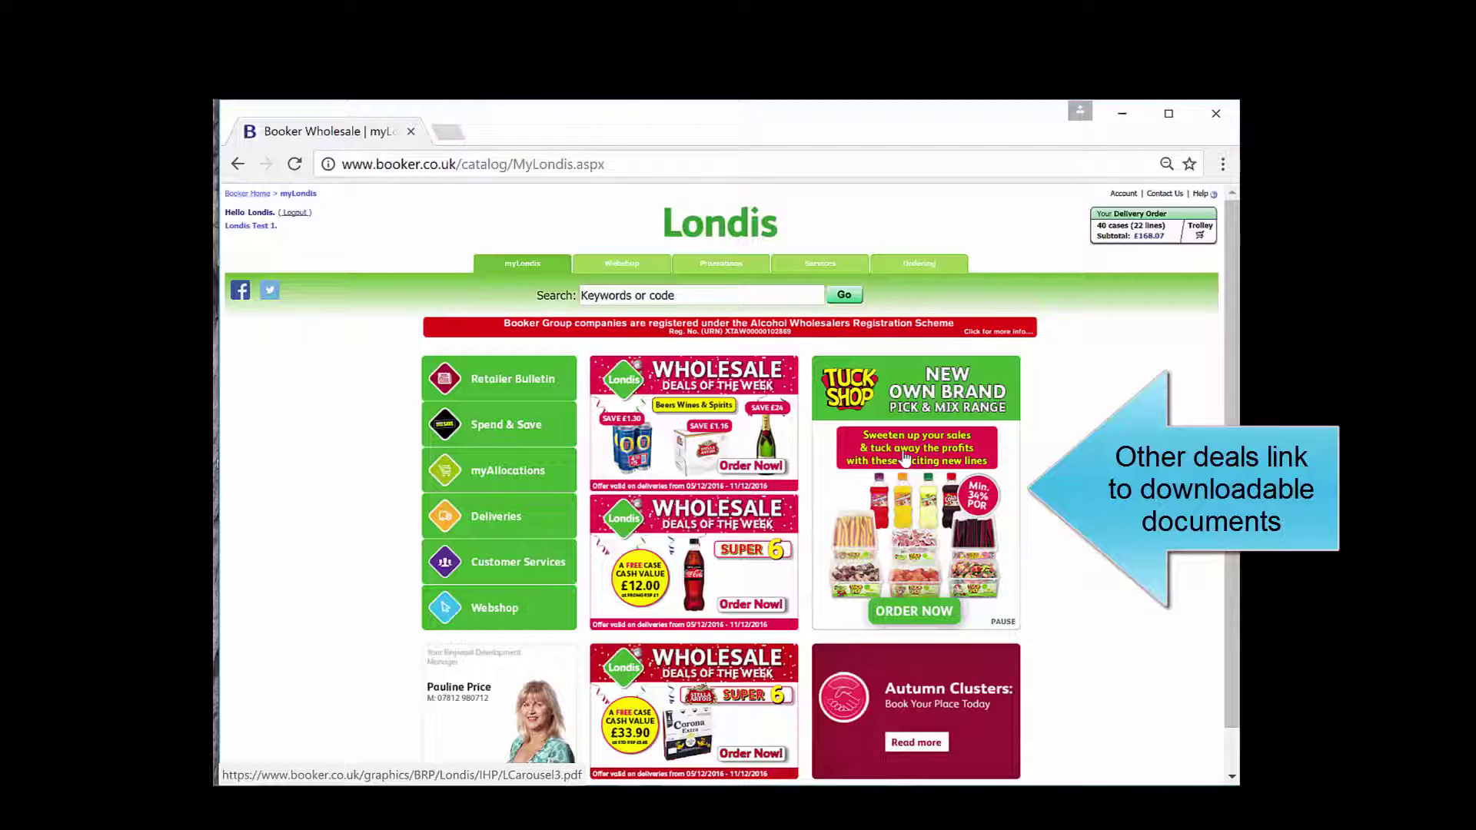
Step: Scroll through the FarmFresh-NewLines.pdf leaflet of 10 new produce lines, then go back to myLondis
left_click(905, 459)
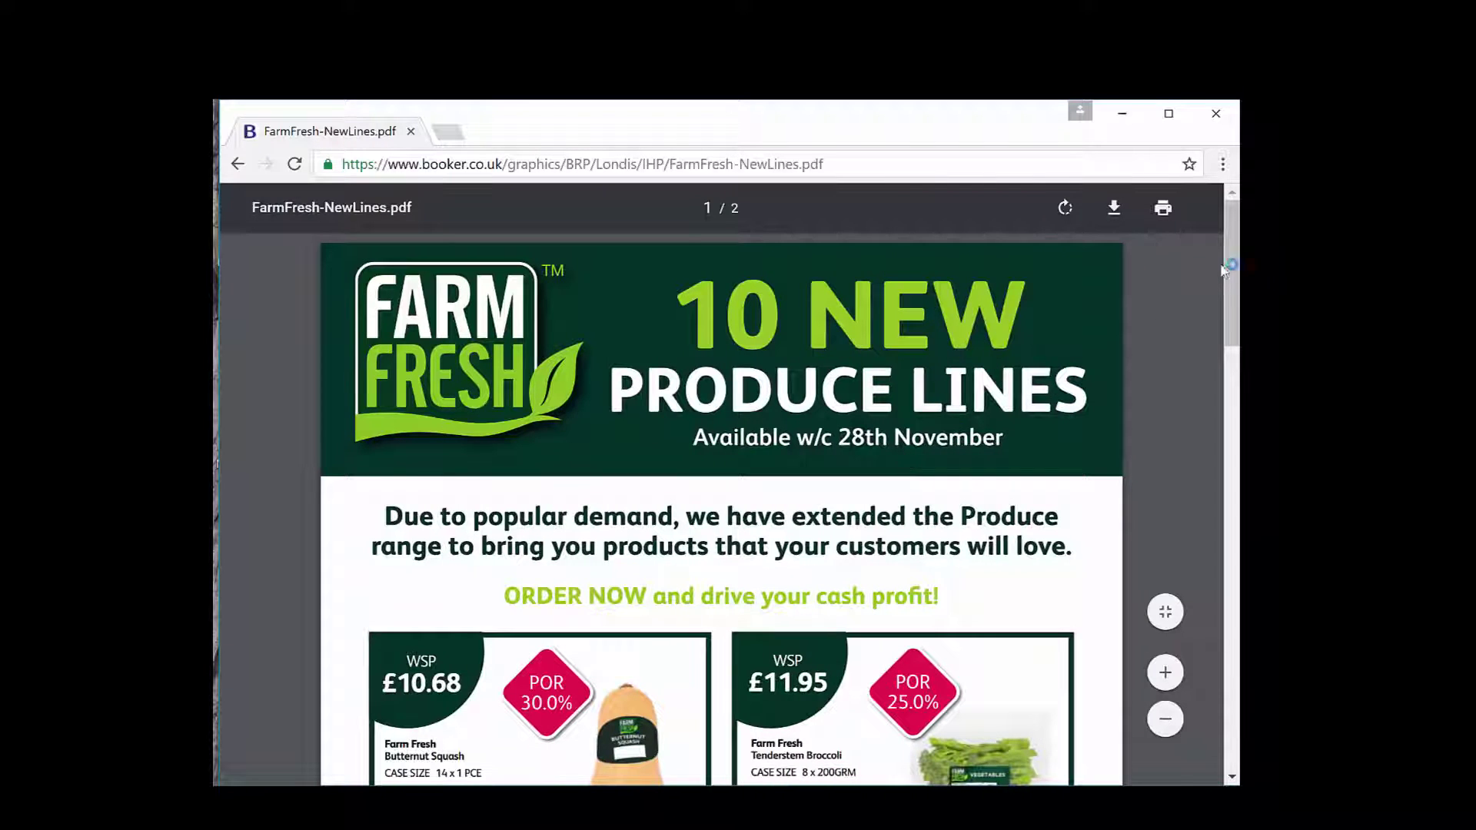
scroll(1230, 277, "down", 3)
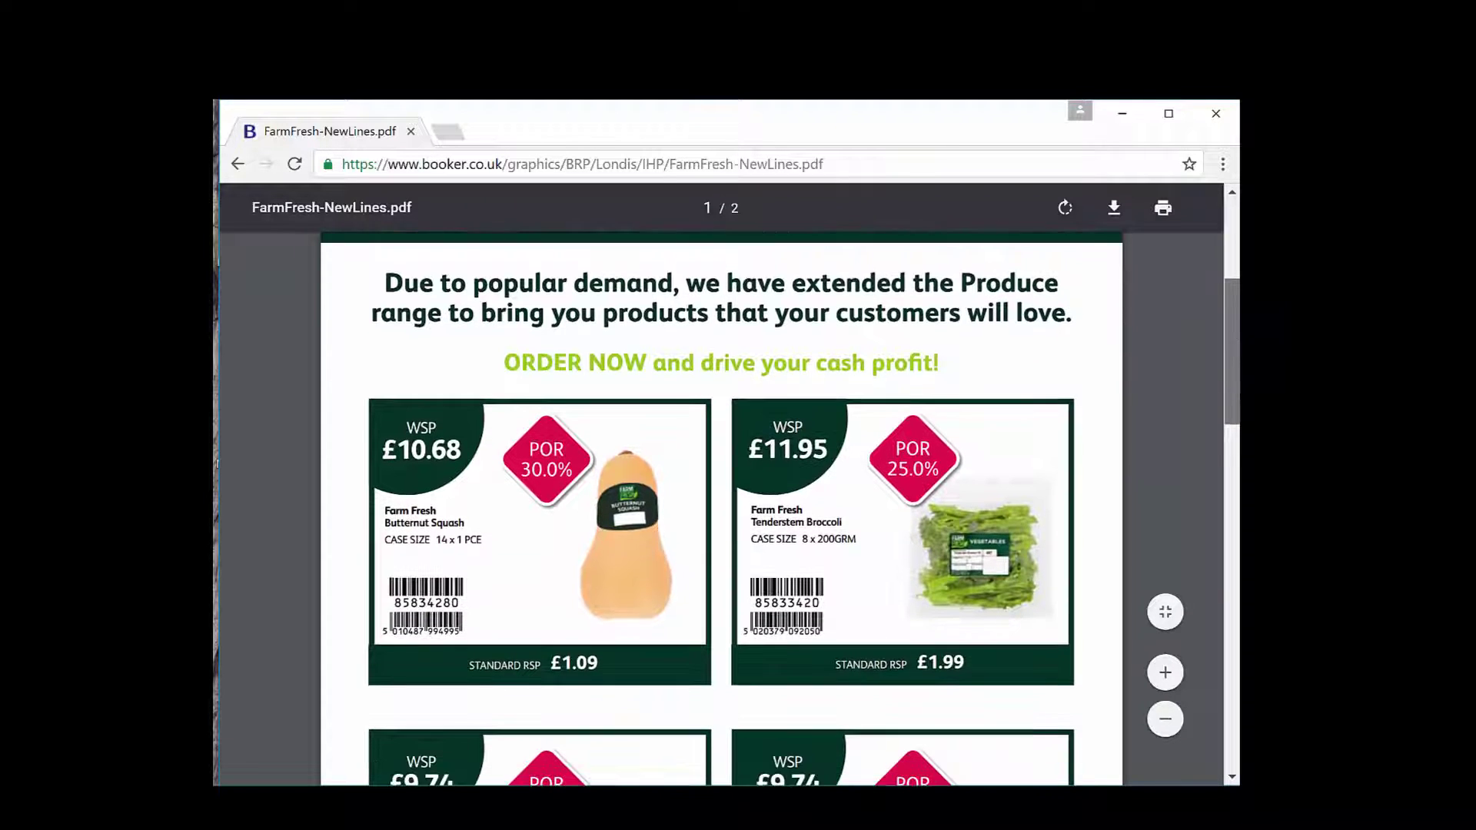
scroll(721, 484, "down", 10)
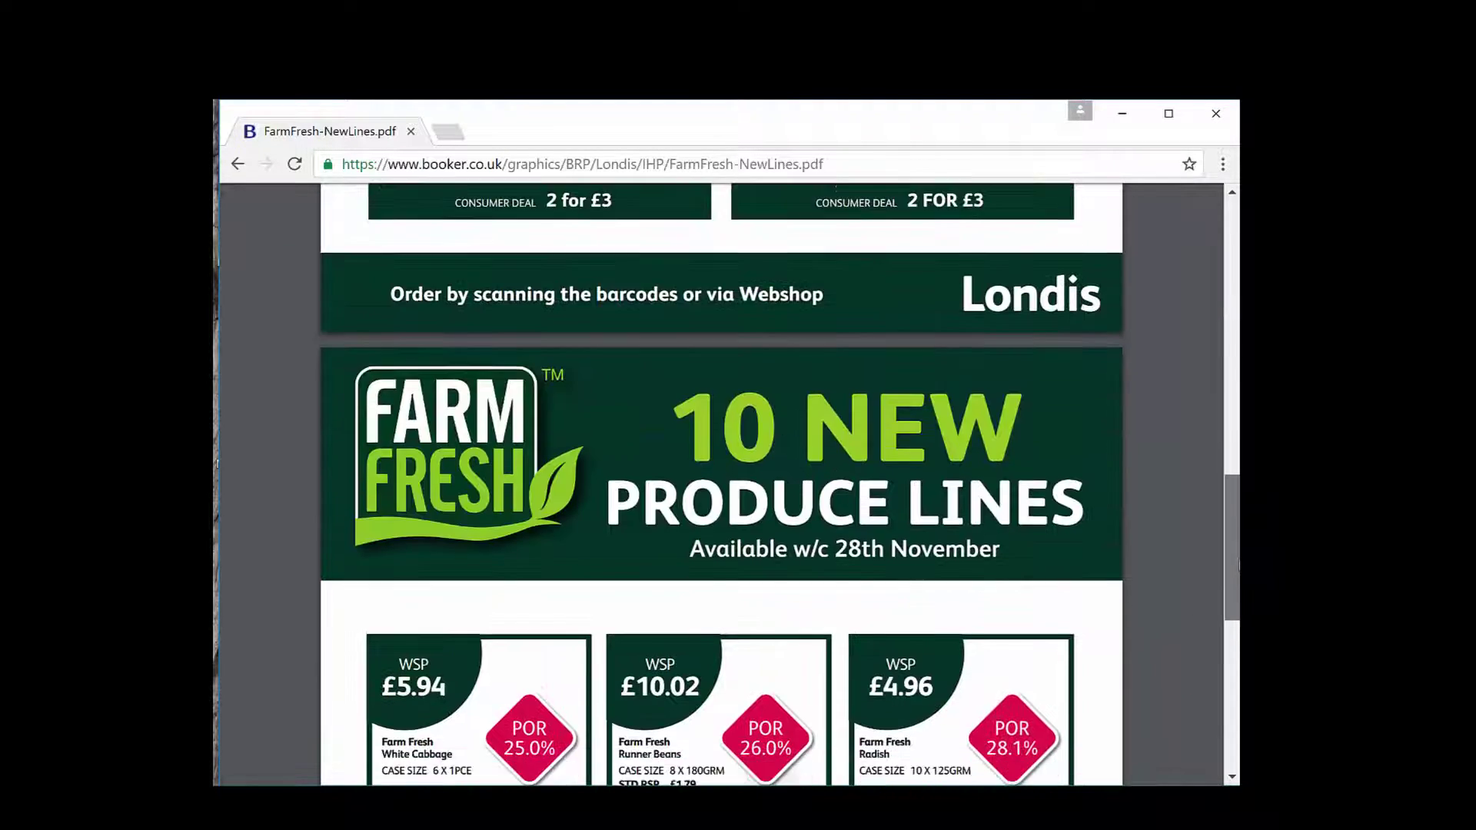
scroll(721, 484, "down", 9)
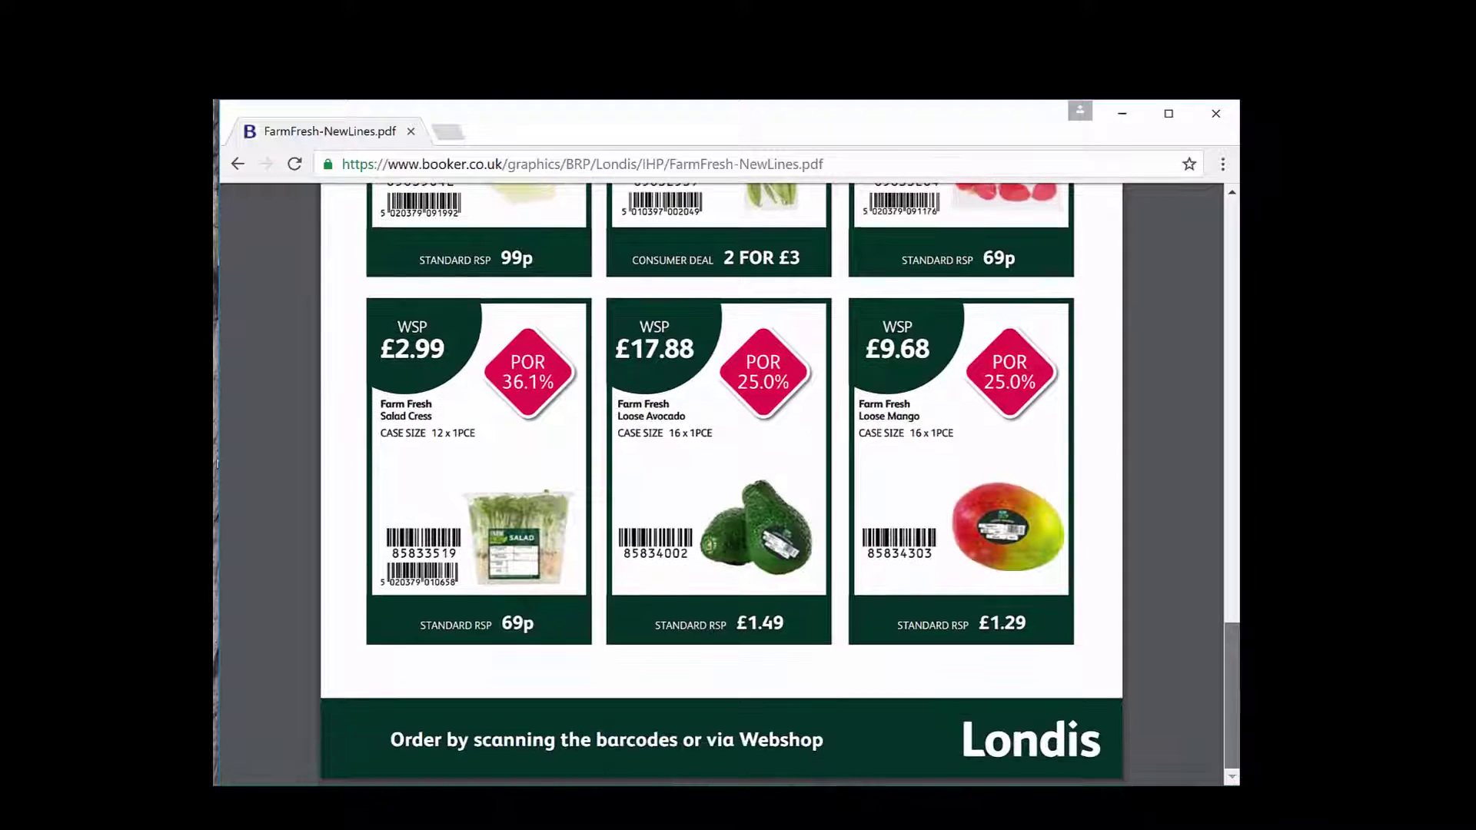
scroll(1214, 391, "up", 17)
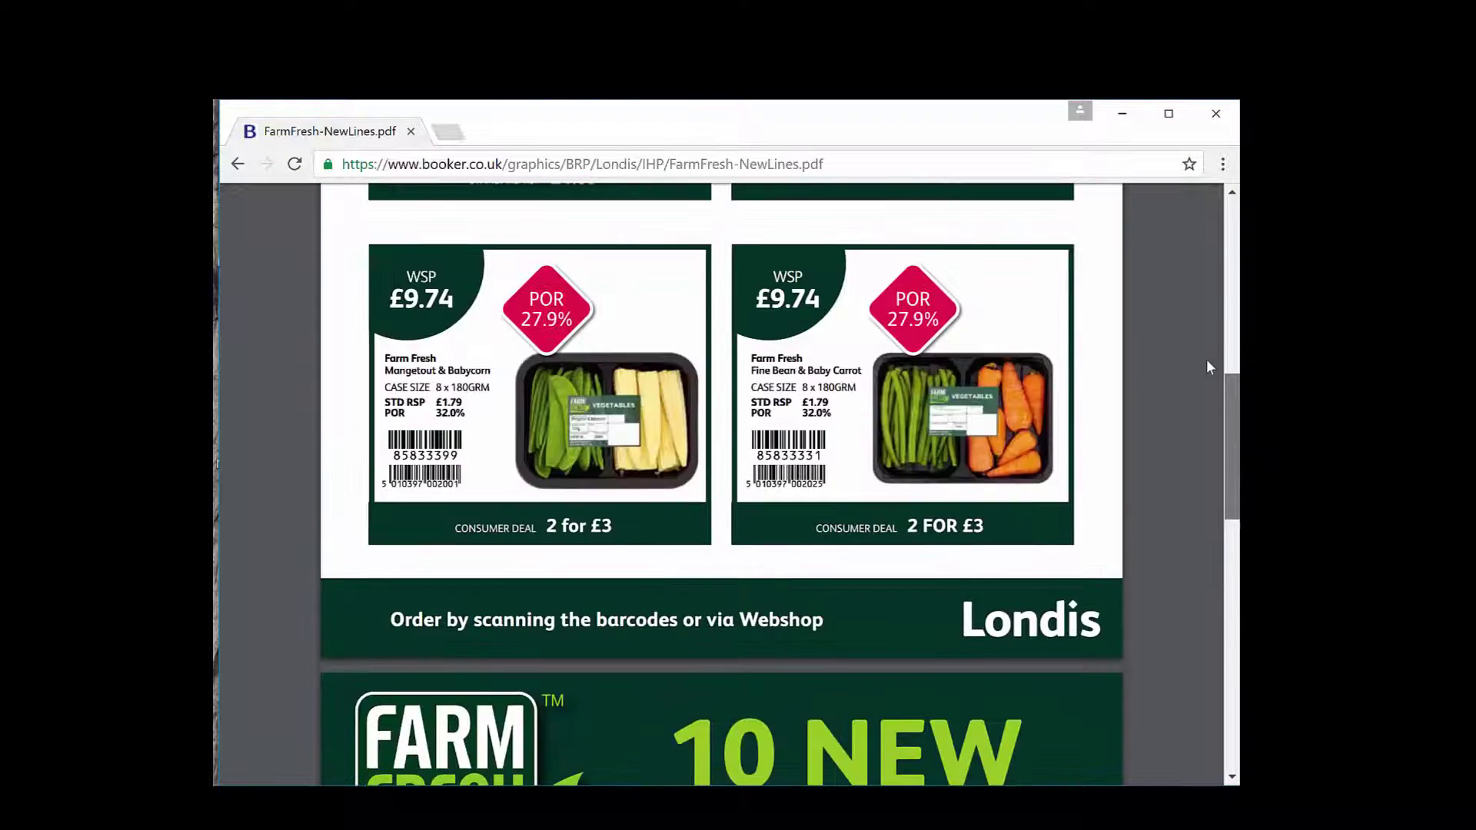
scroll(1214, 391, "up", 6)
left_click(238, 163)
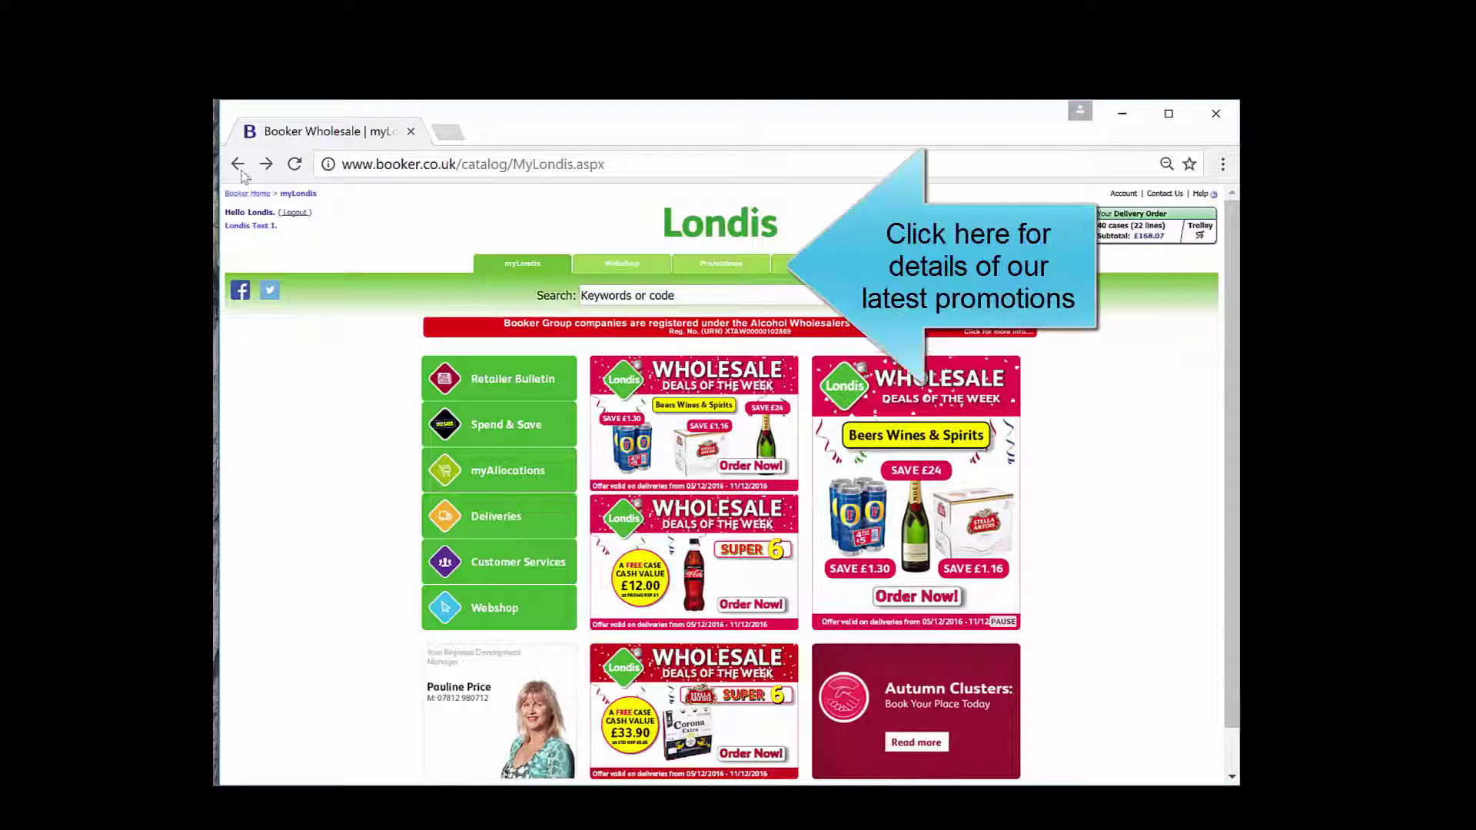
Step: Open the Promotions tab's Current Promotion, listing Trading Pack, POS and four product categories
mouse_move(721, 270)
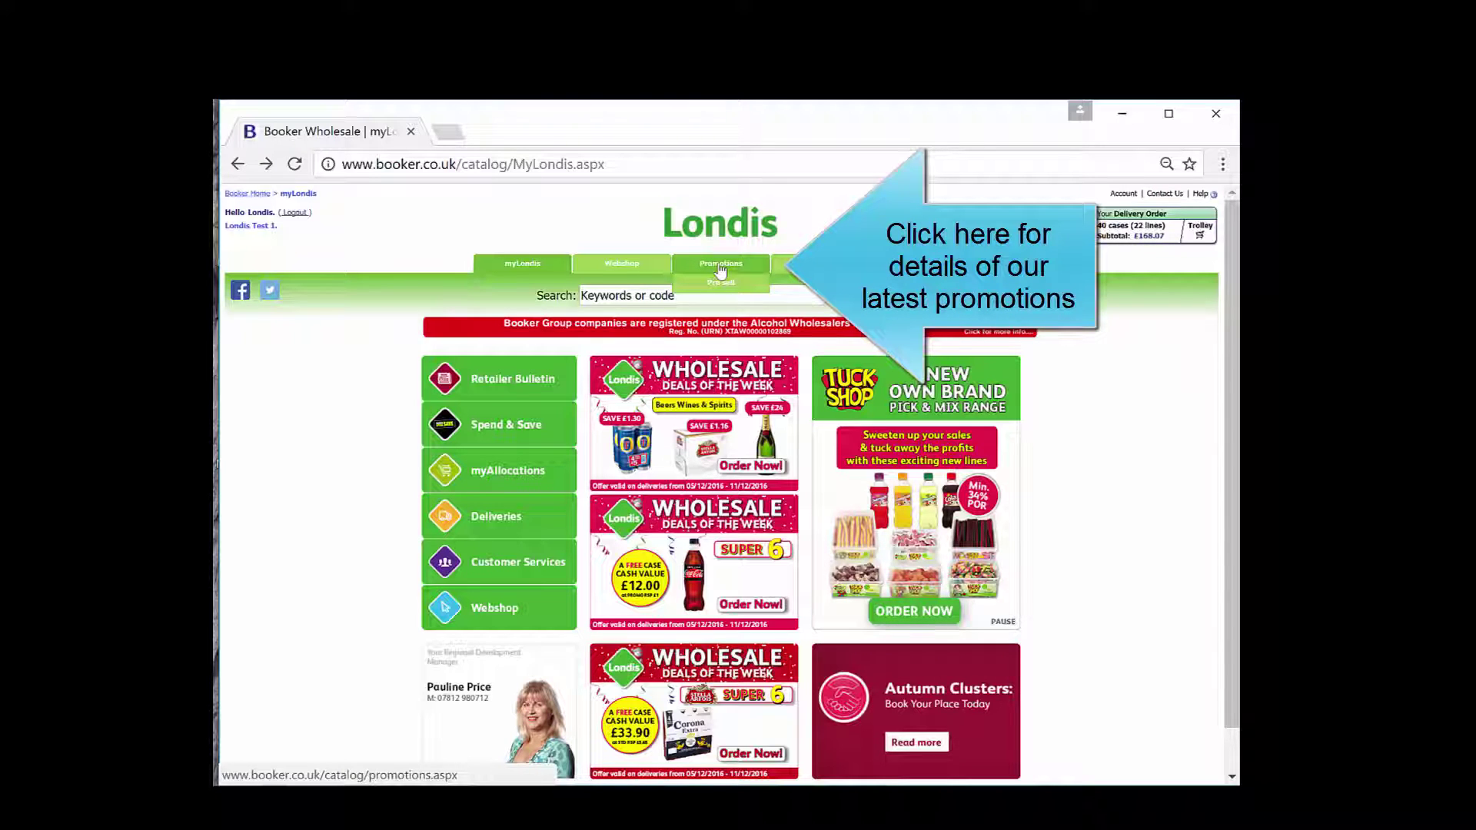
left_click(721, 265)
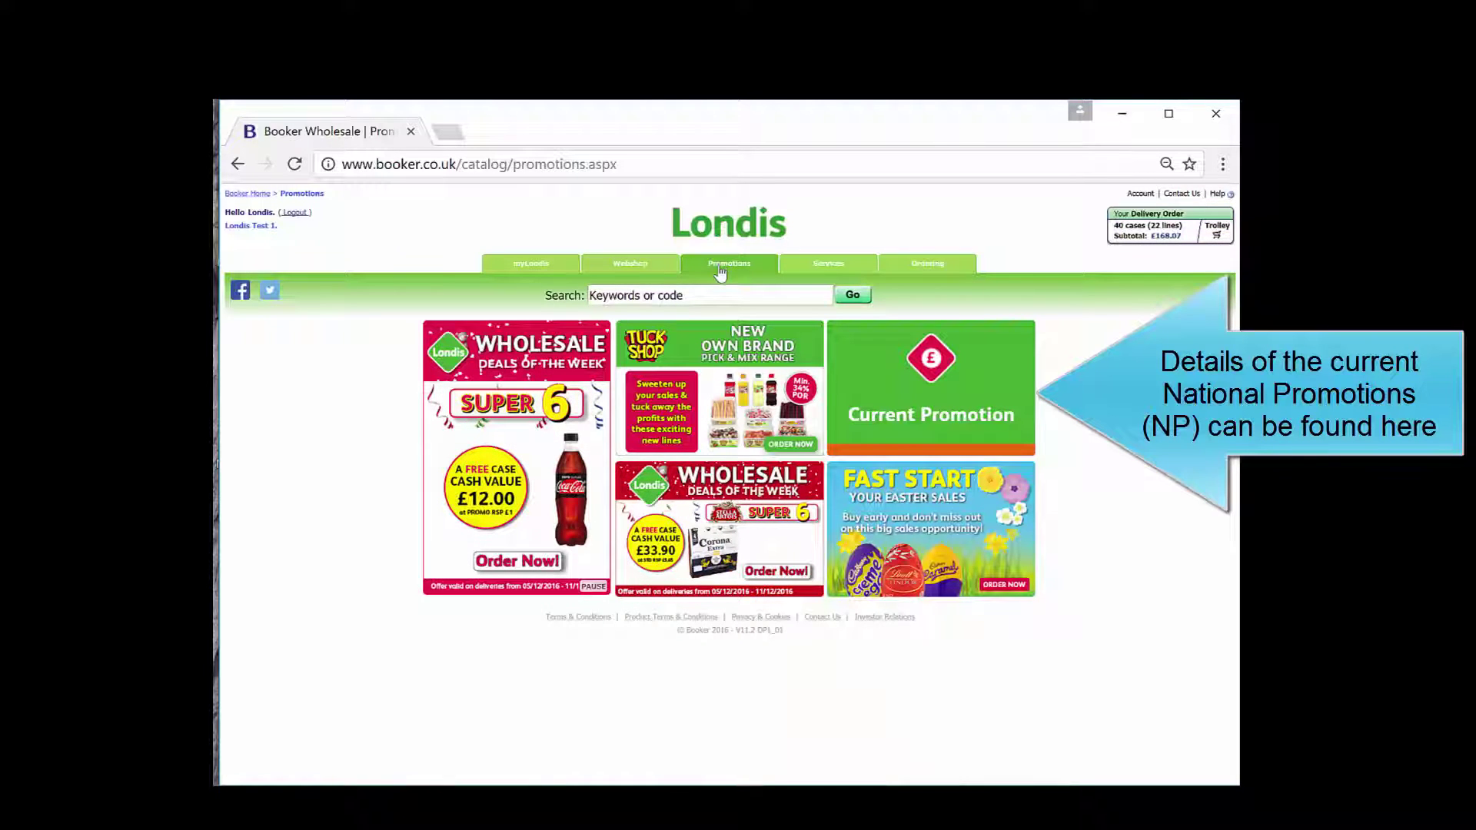
mouse_move(720, 282)
left_click(917, 401)
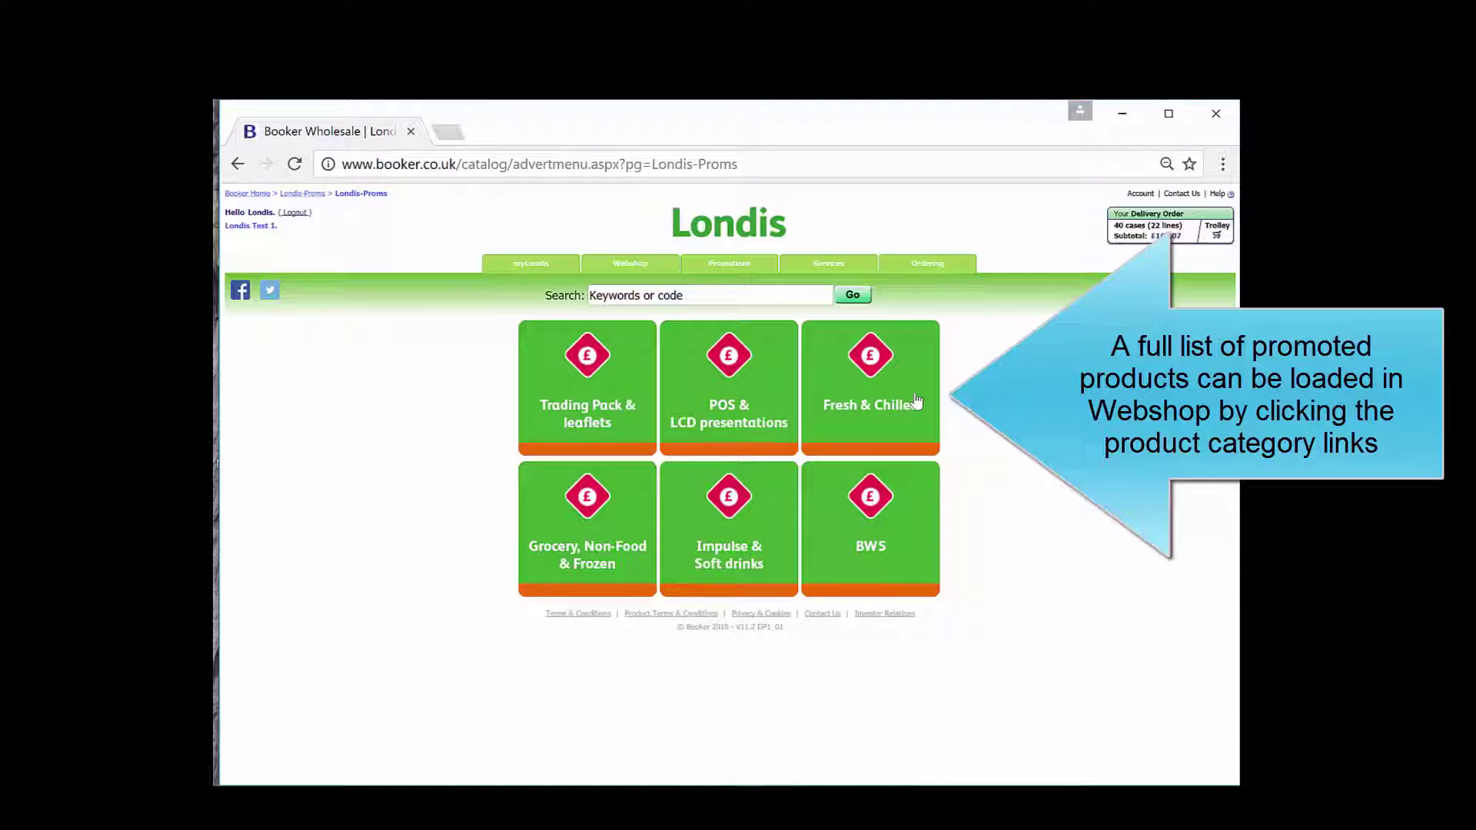
Step: Add Boursin Garlic & Herbs and Cathedral City Mature Cheddar from the NP10 Fresh & Chilled list, then go back
left_click(871, 416)
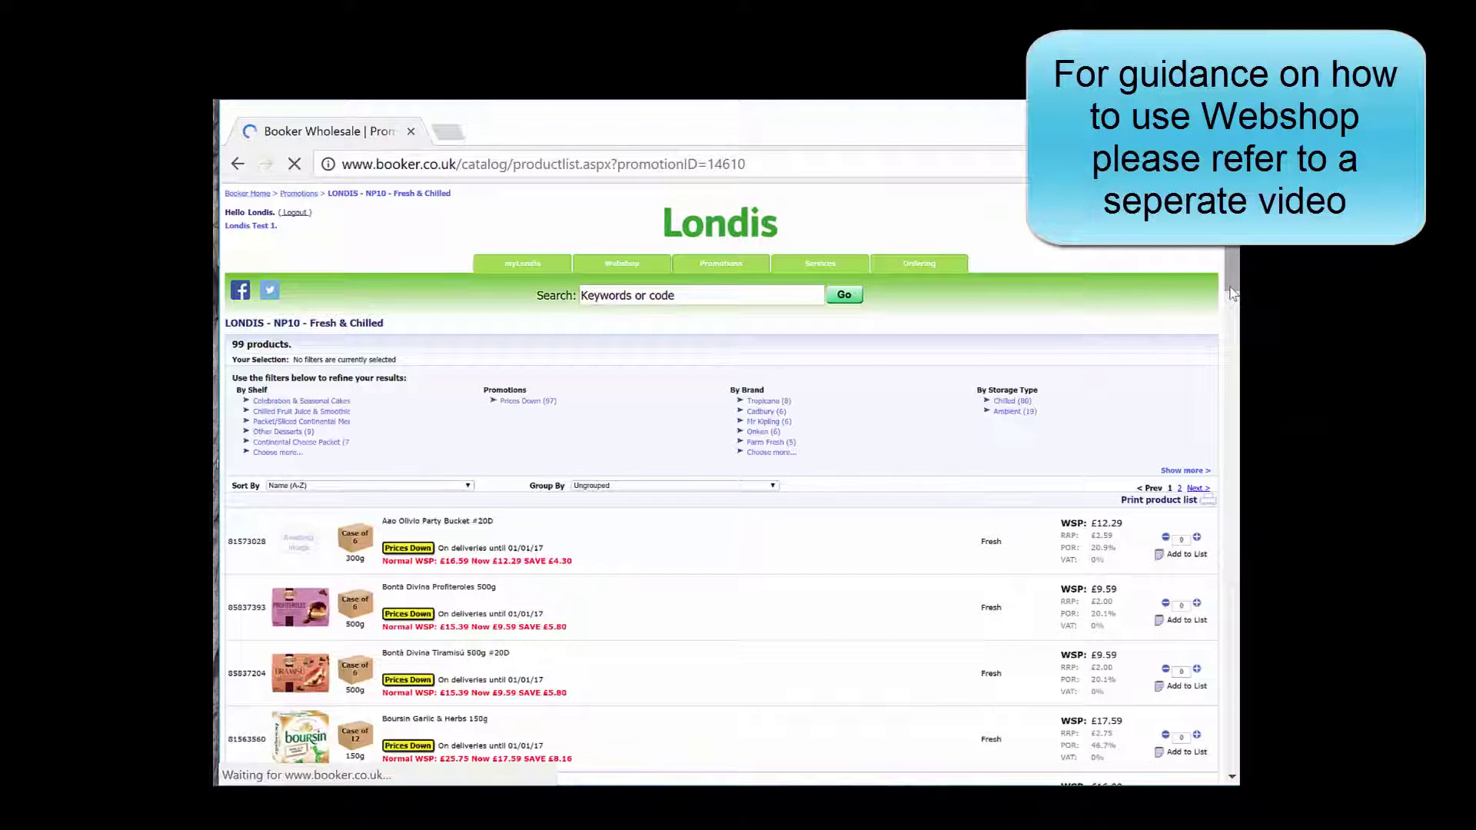
left_click_drag(1232, 293, 1234, 347)
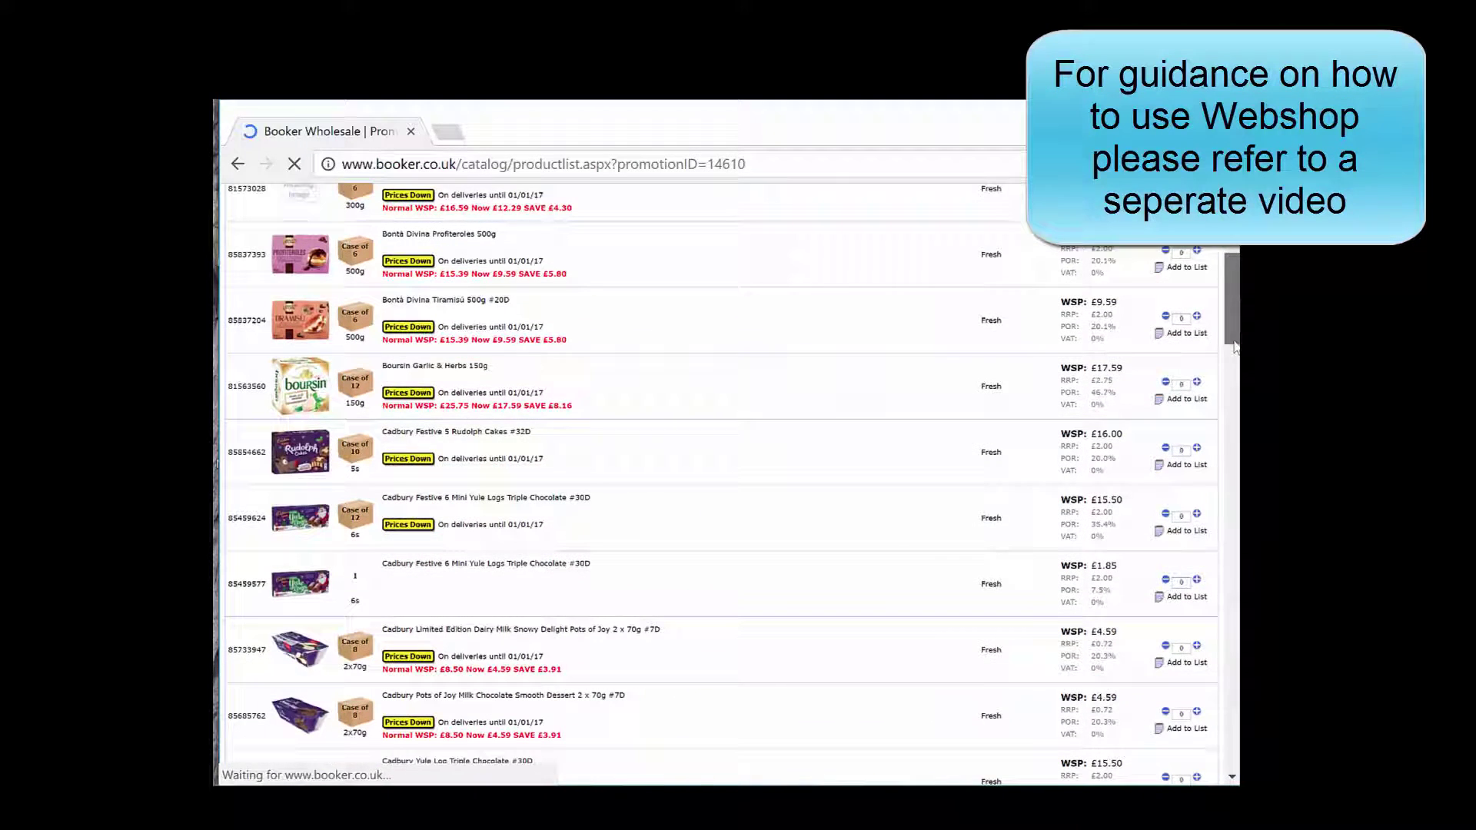
left_click(1196, 382)
left_click_drag(1233, 338, 1233, 450)
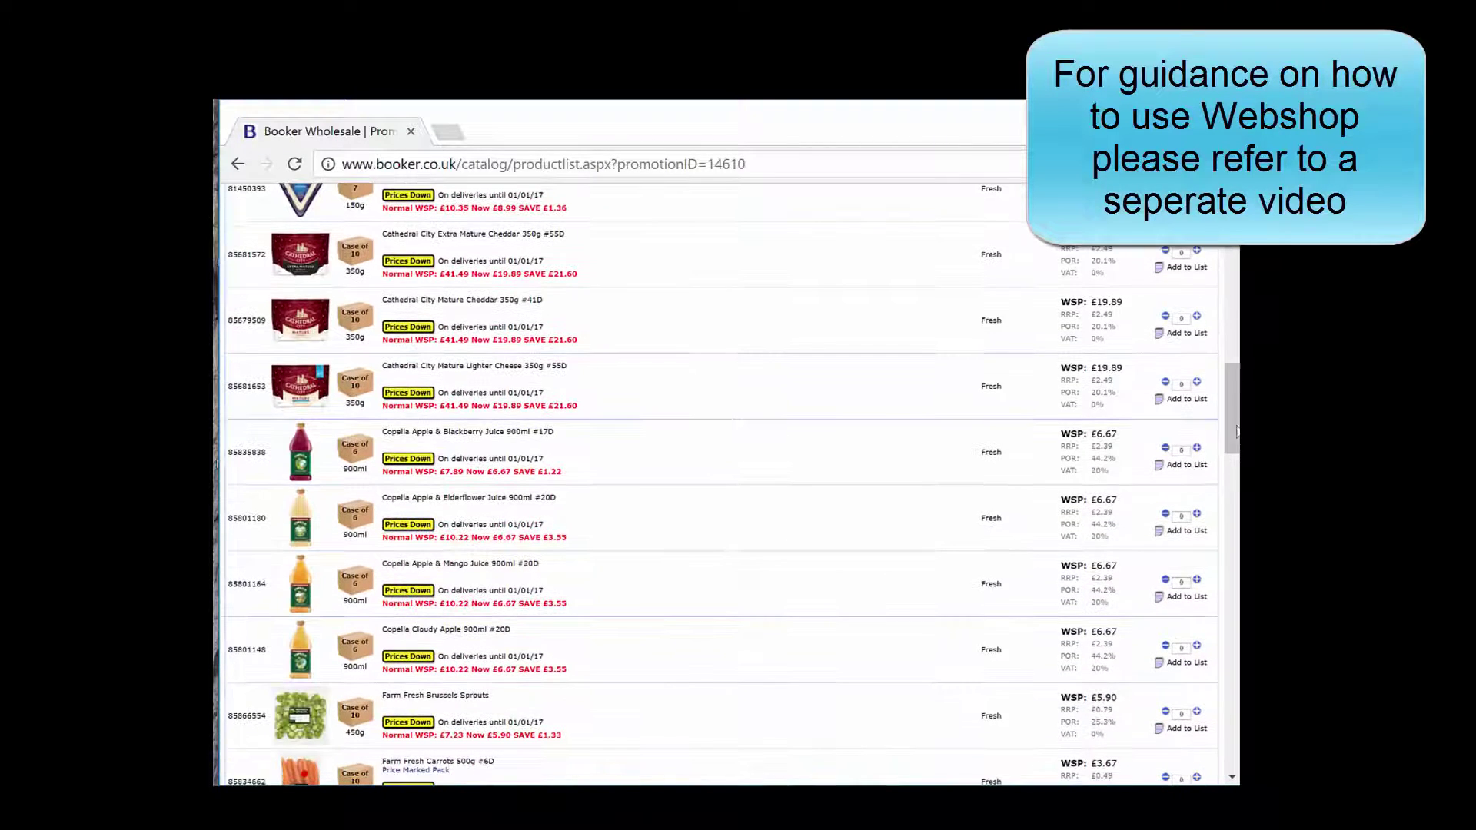
left_click(1198, 316)
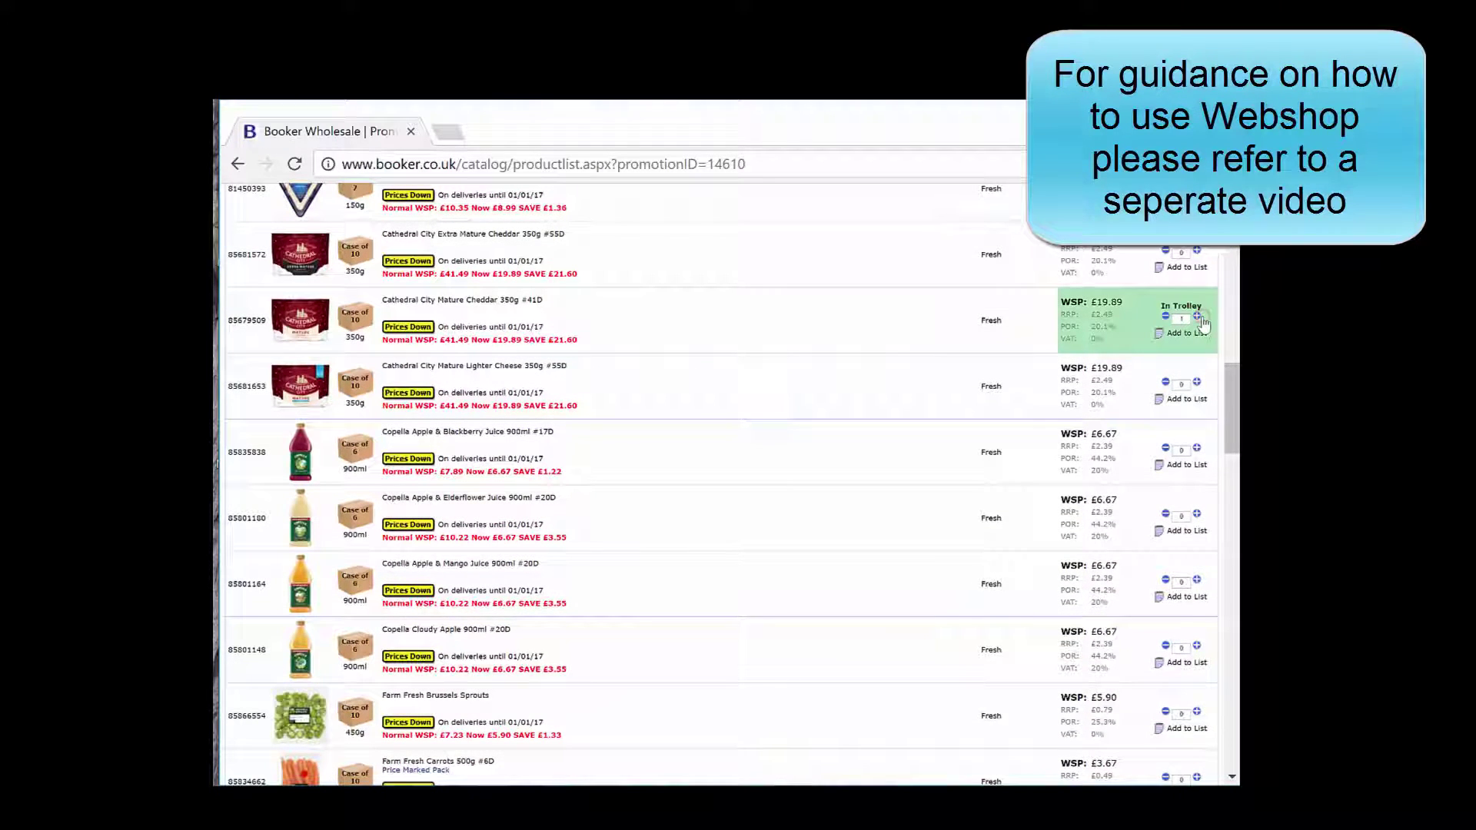
left_click_drag(1231, 385, 1228, 192)
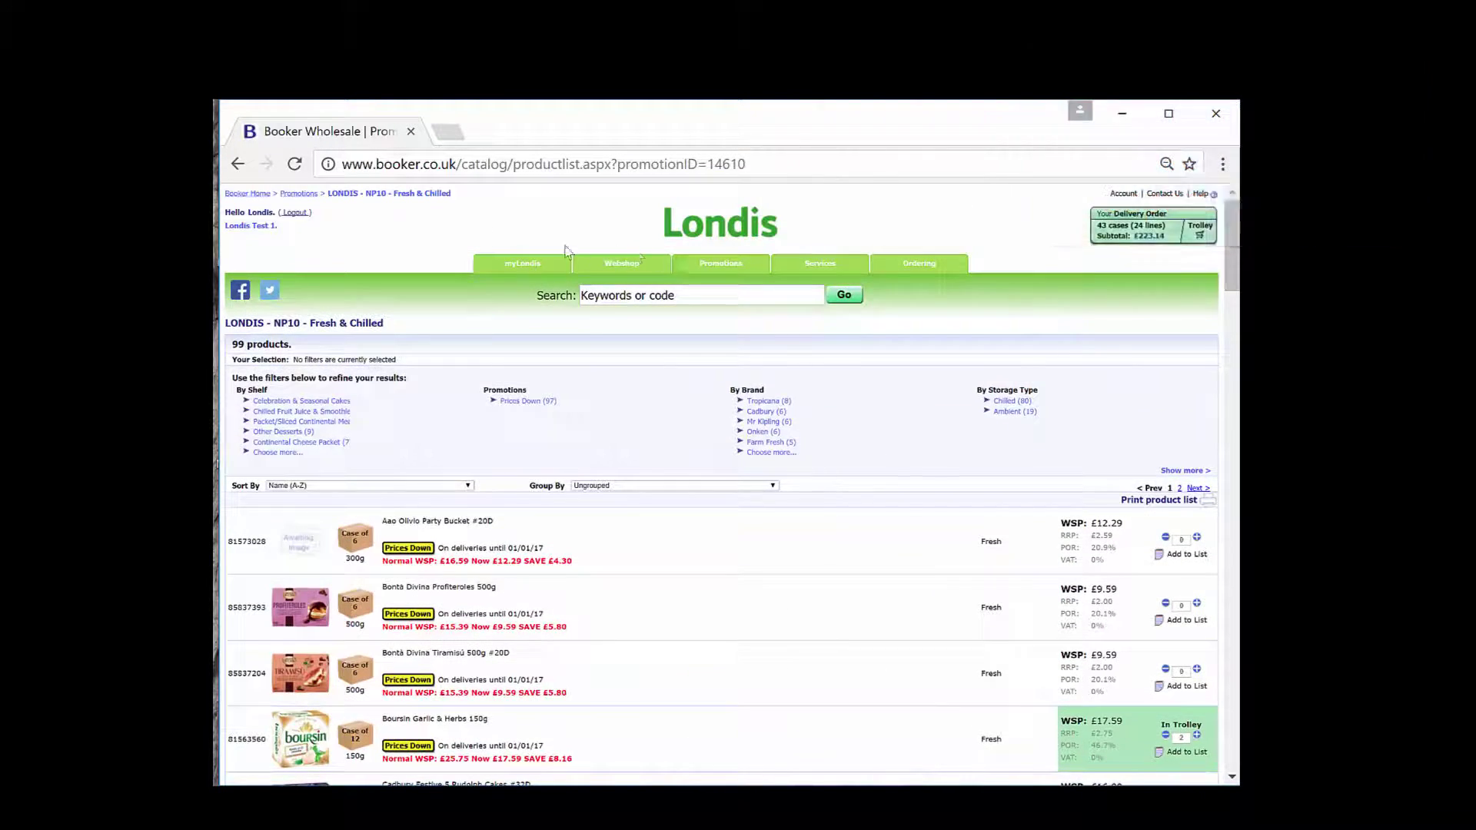
left_click(720, 263)
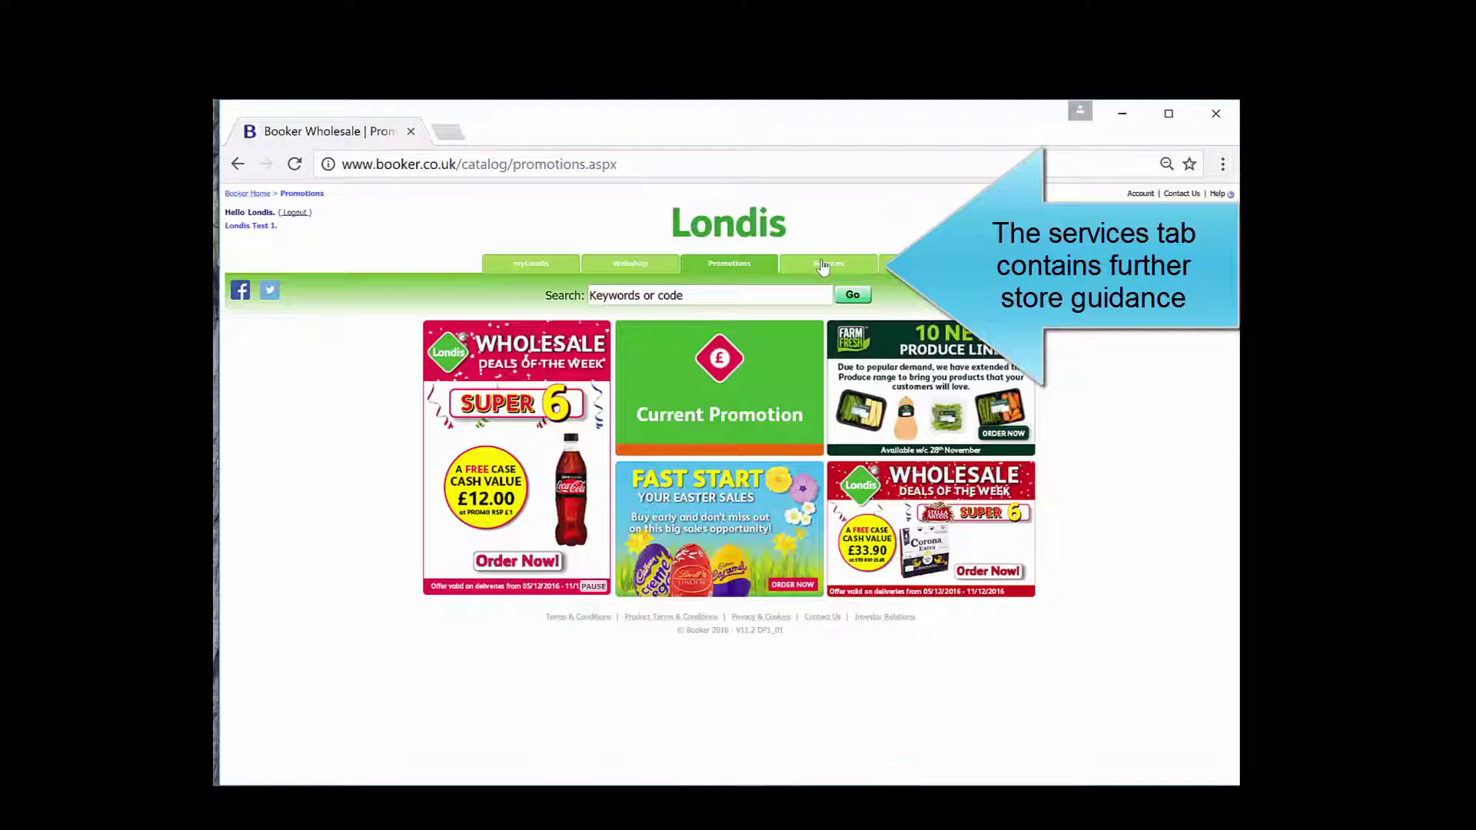
Step: Browse the Services tab's Category Information sections, then return and open the Planograms tile
left_click(823, 266)
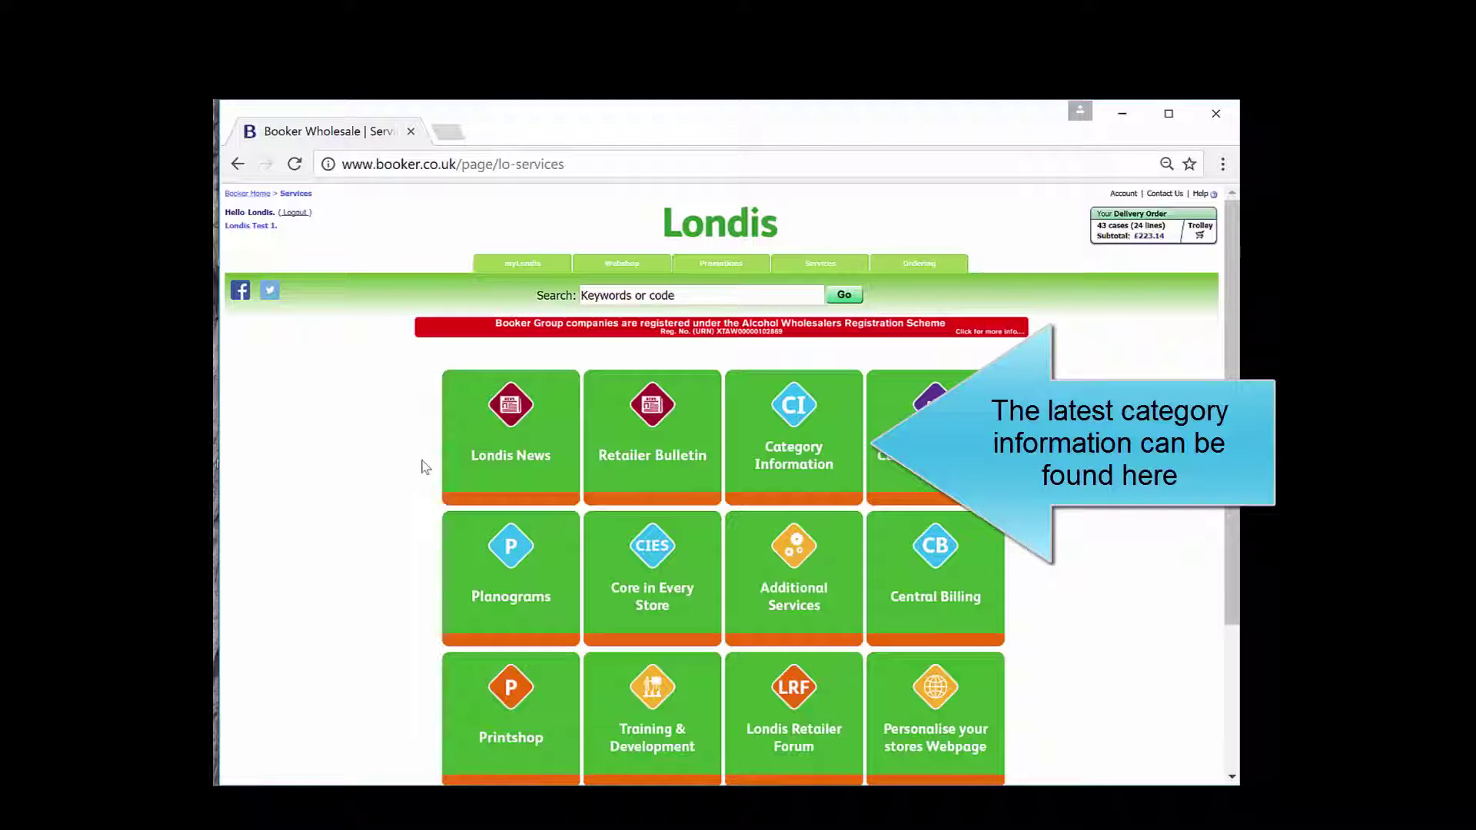
left_click(756, 453)
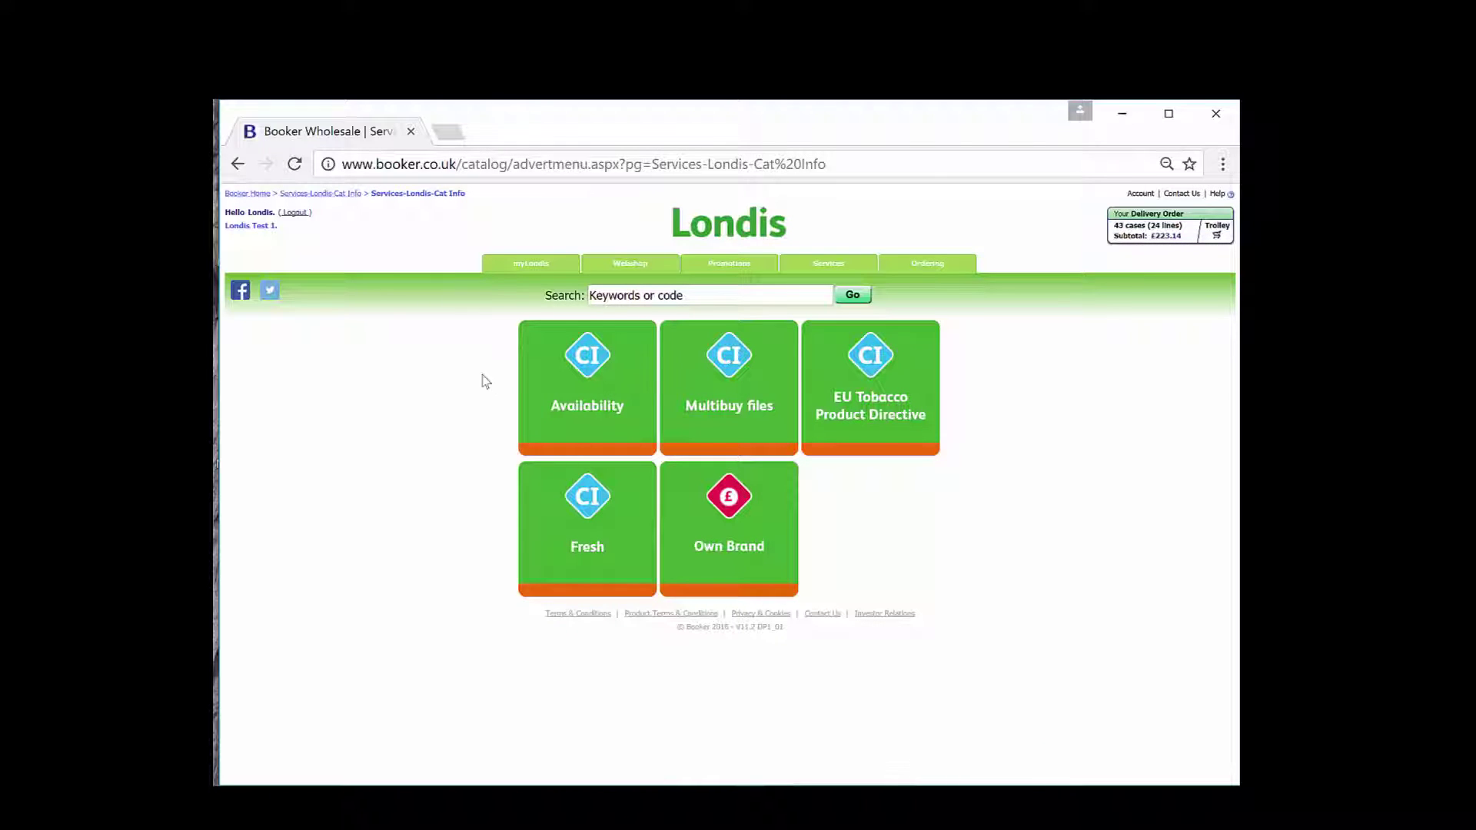
left_click(236, 168)
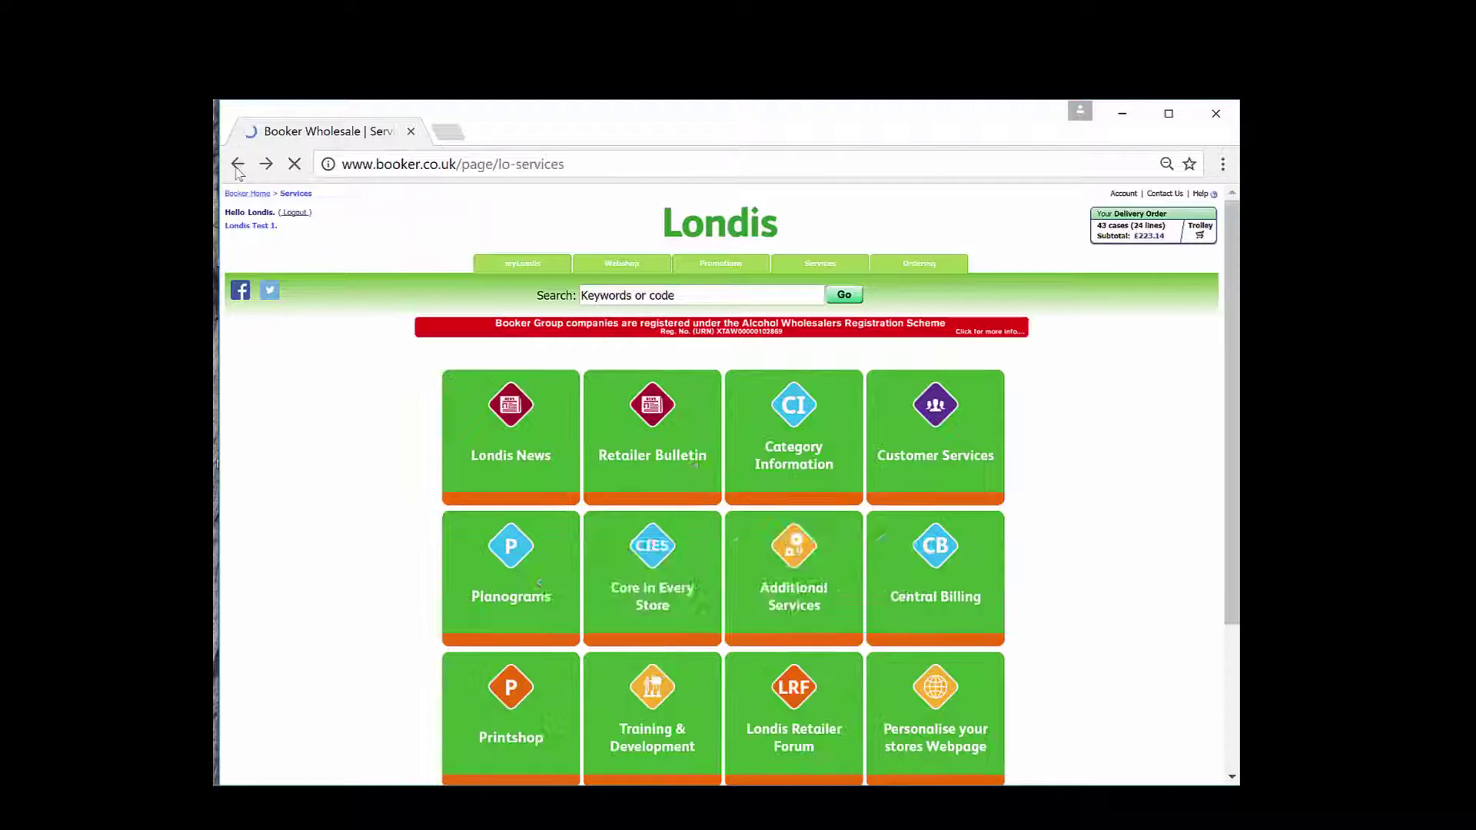
left_click(528, 573)
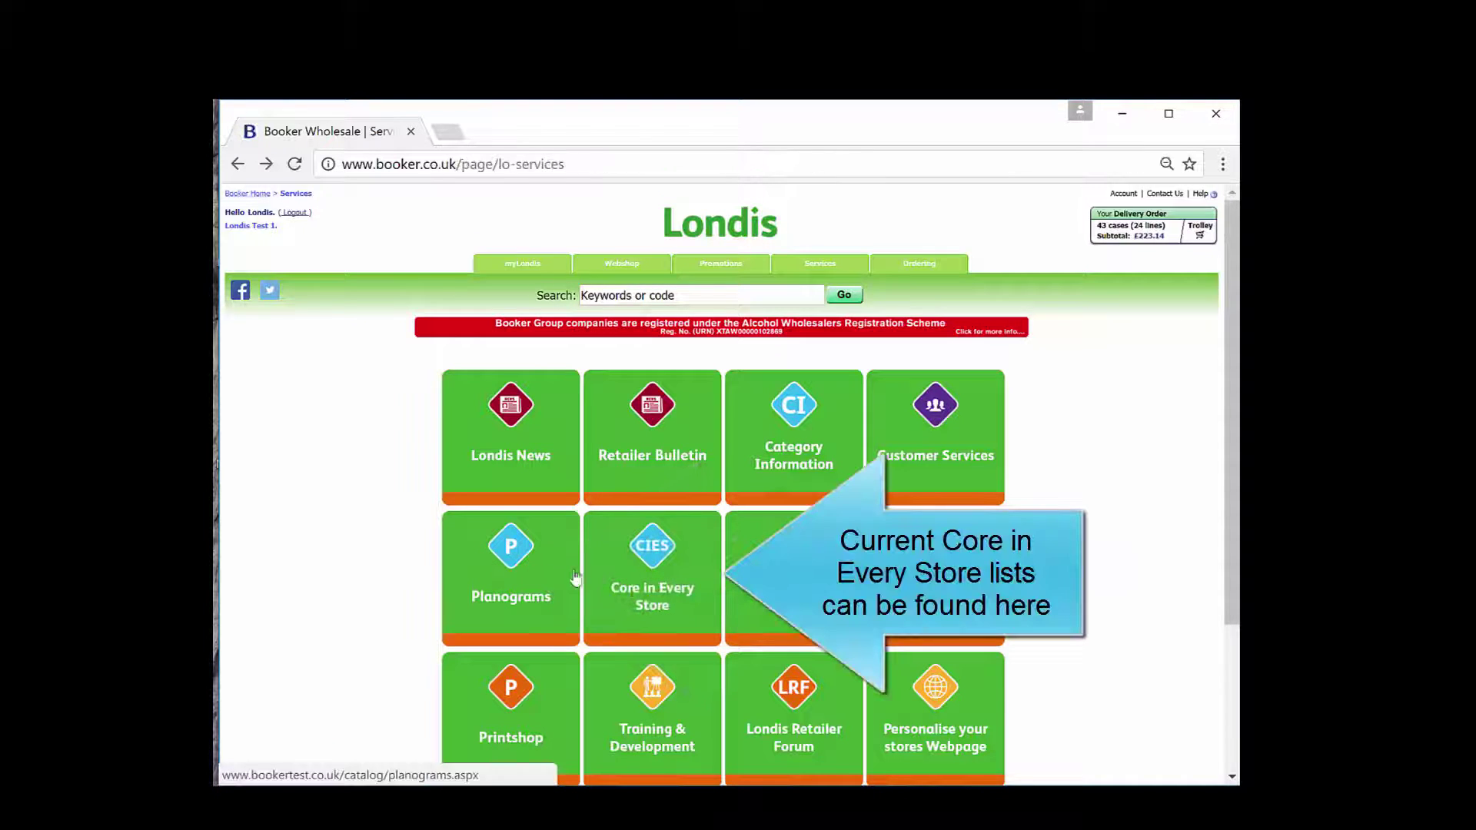
left_click(652, 583)
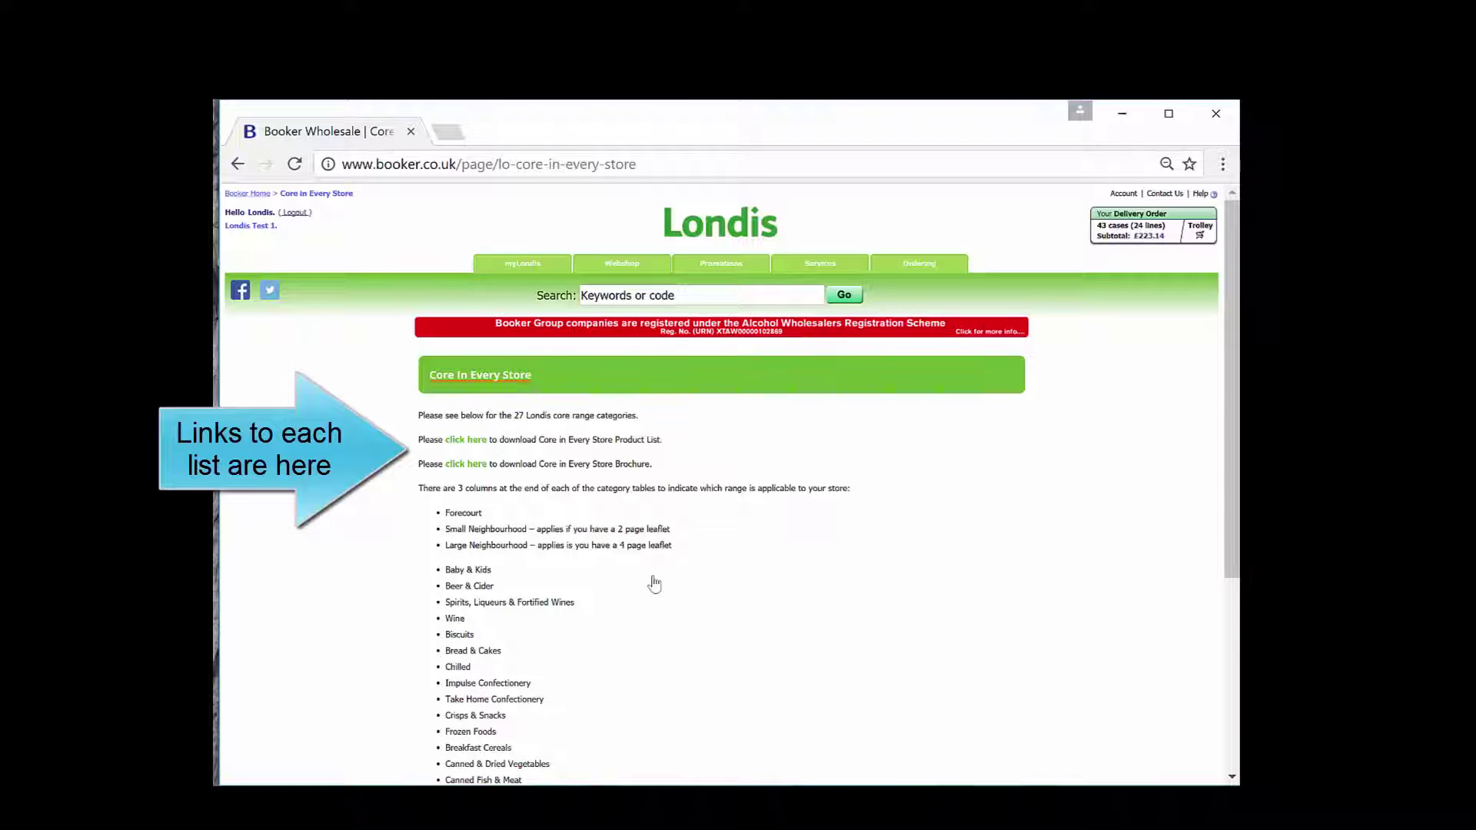
left_click(462, 439)
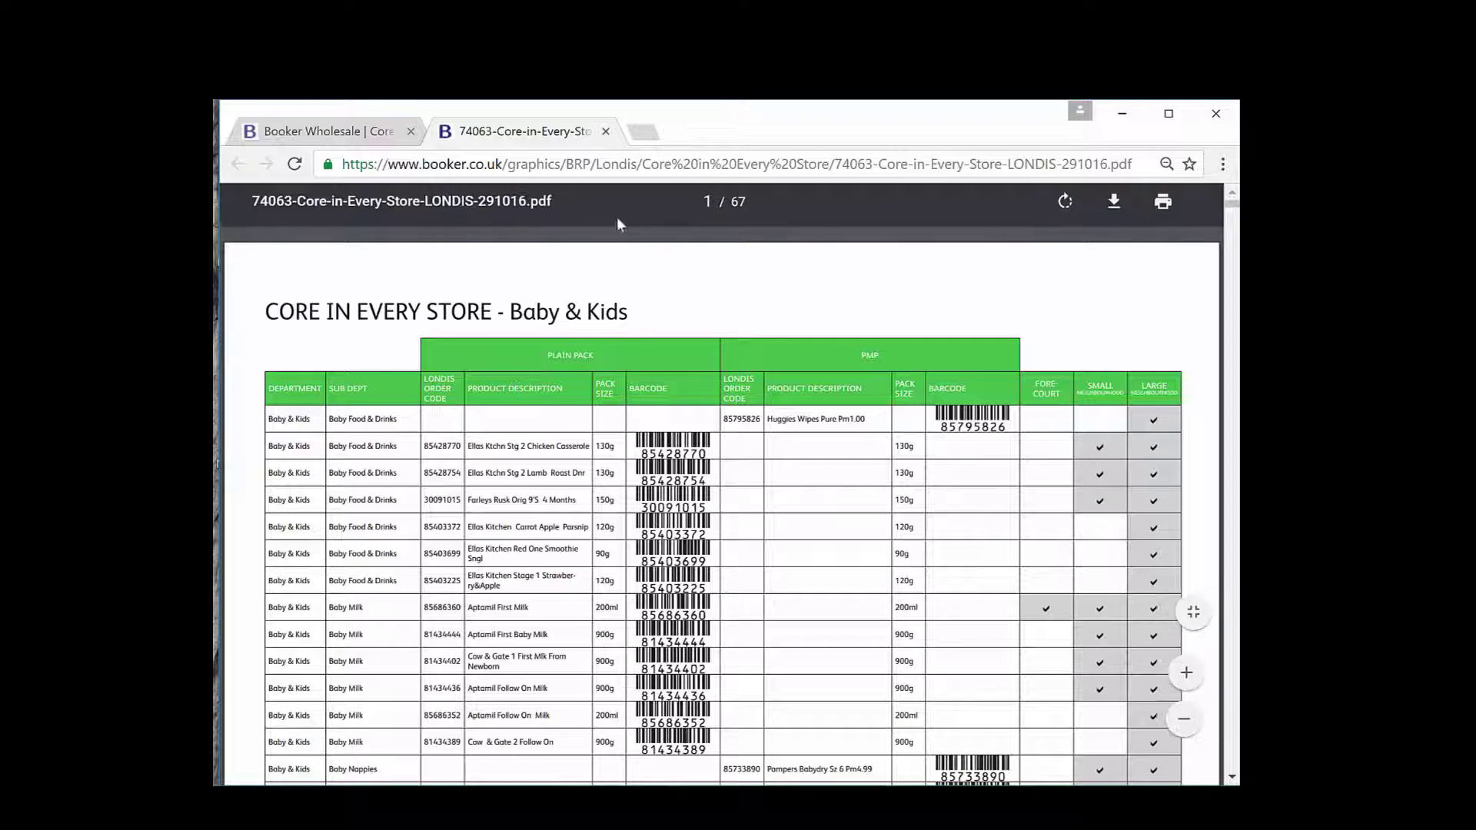
left_click(606, 131)
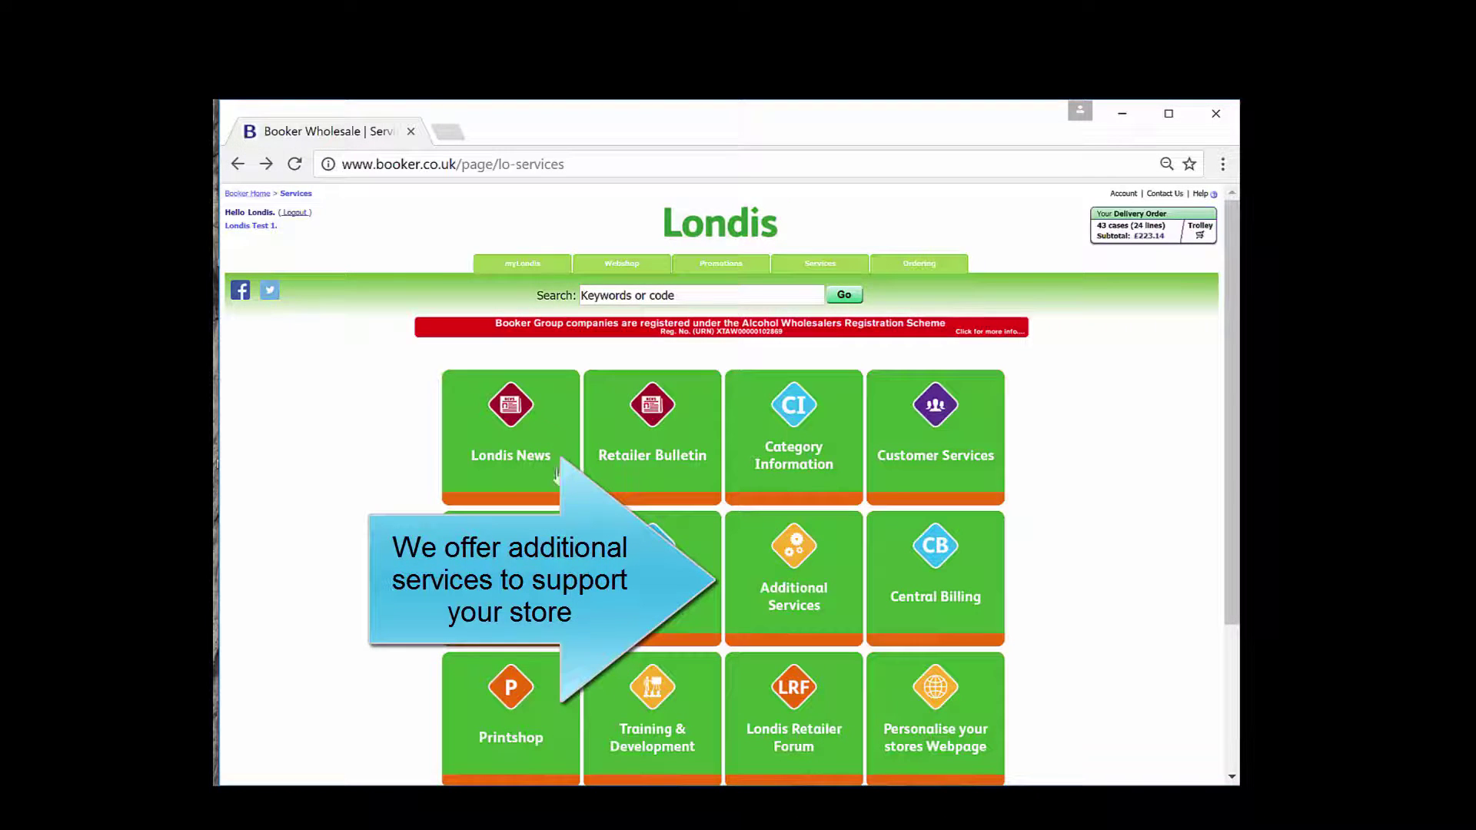
left_click(792, 550)
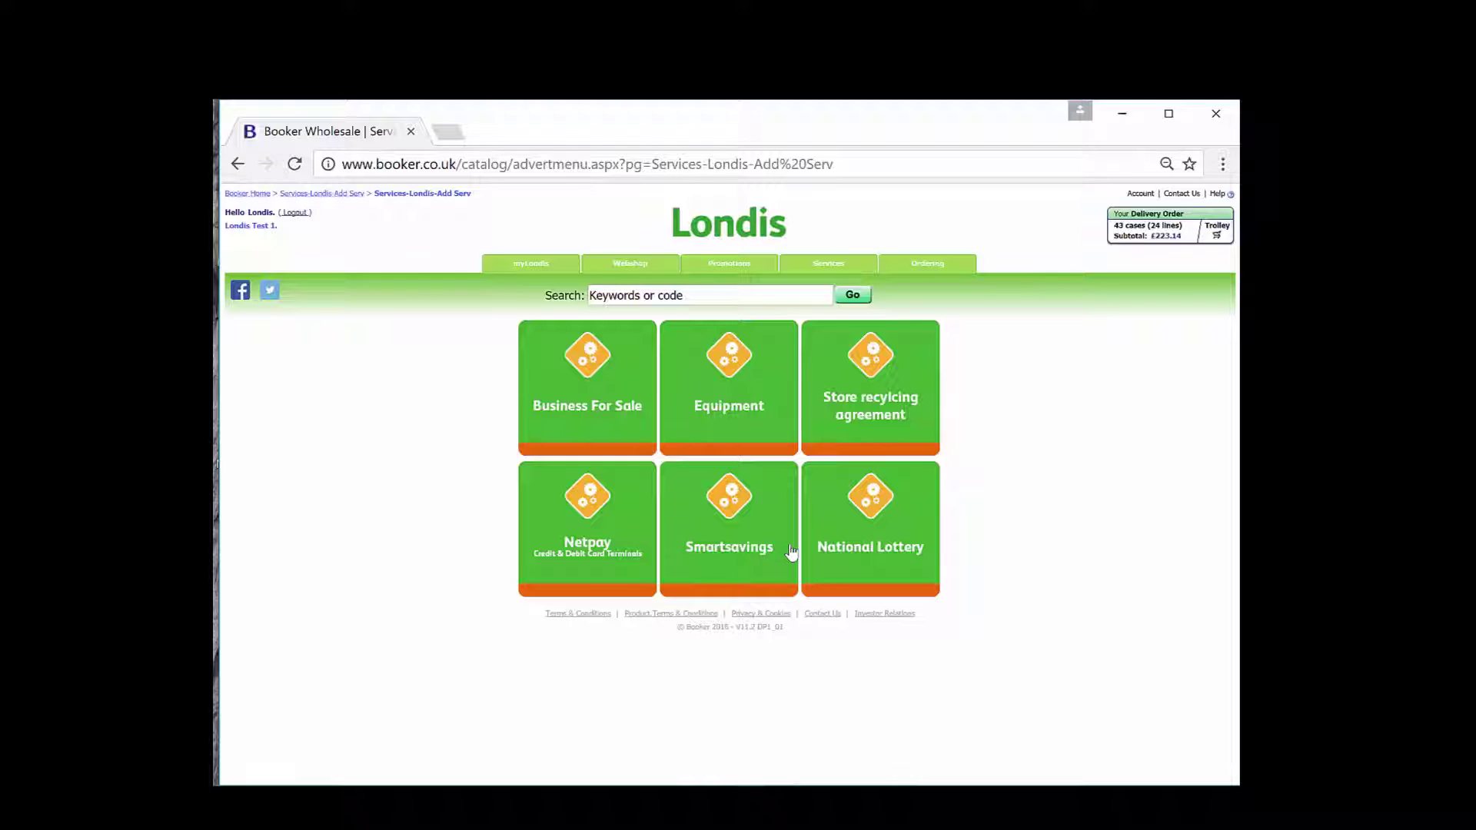
left_click(238, 164)
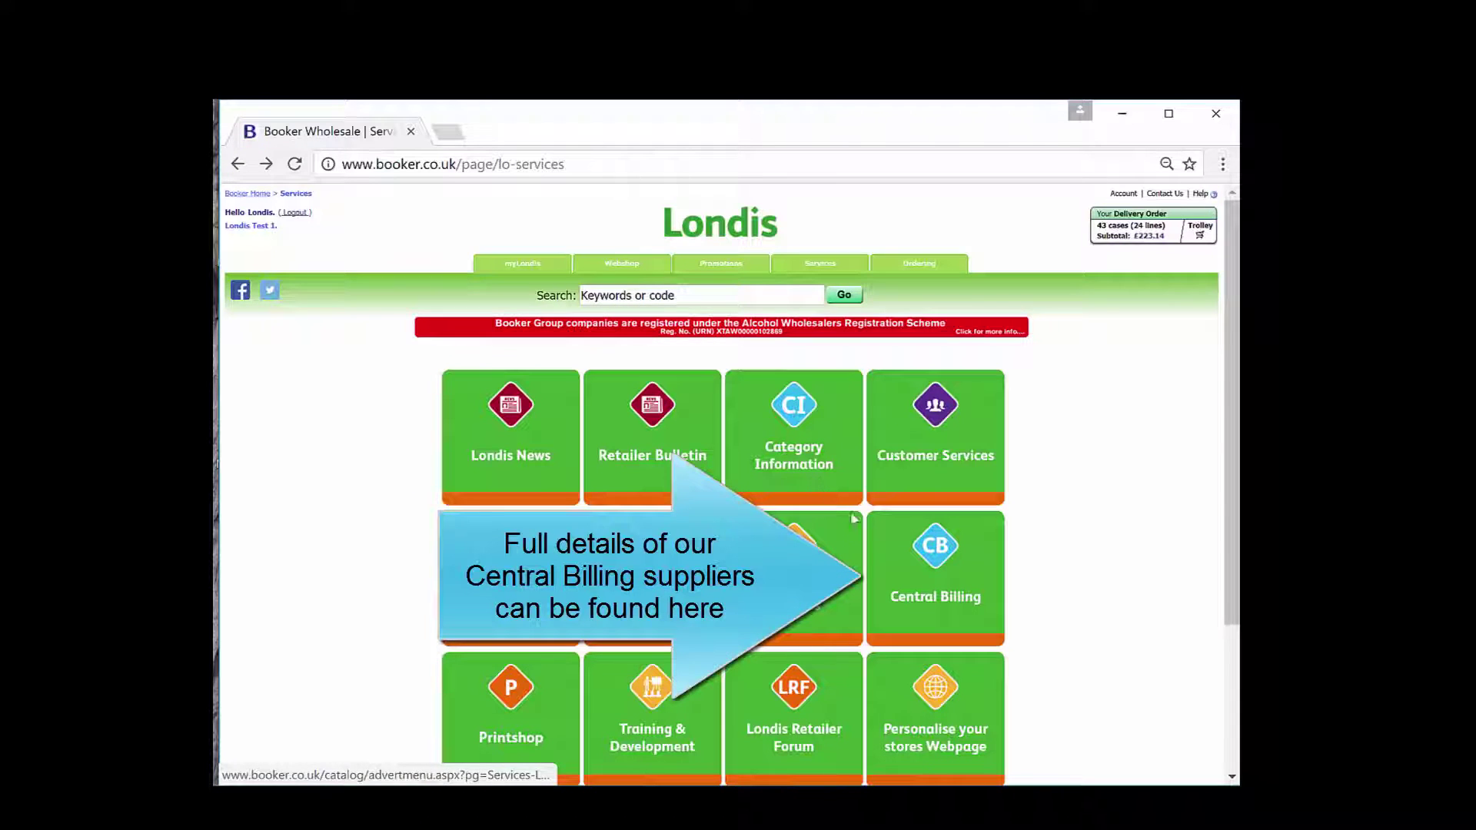
left_click(908, 562)
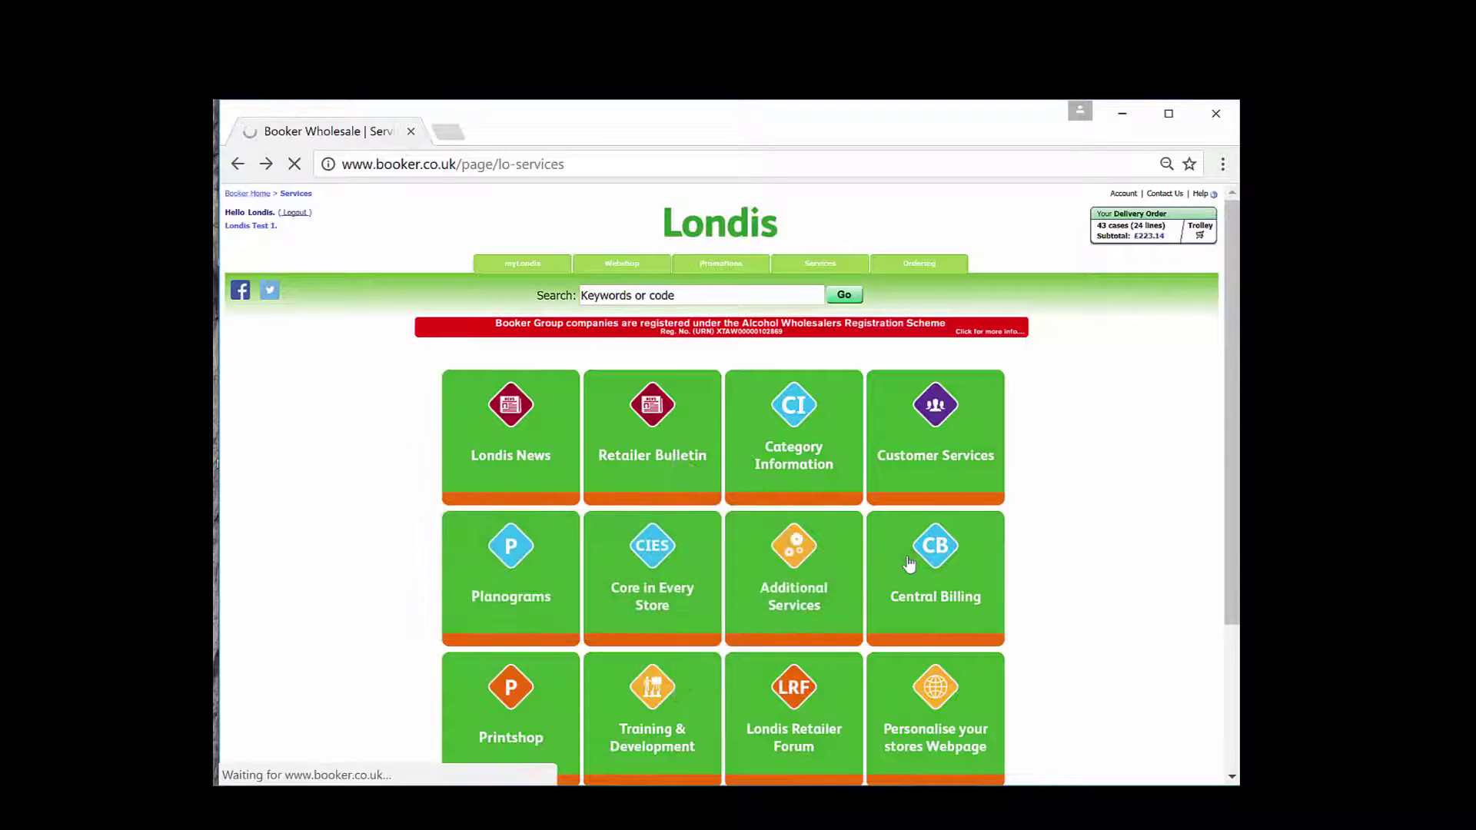
mouse_move(1229, 358)
left_mouse_down()
mouse_move(1236, 702)
mouse_move(1227, 348)
left_mouse_up()
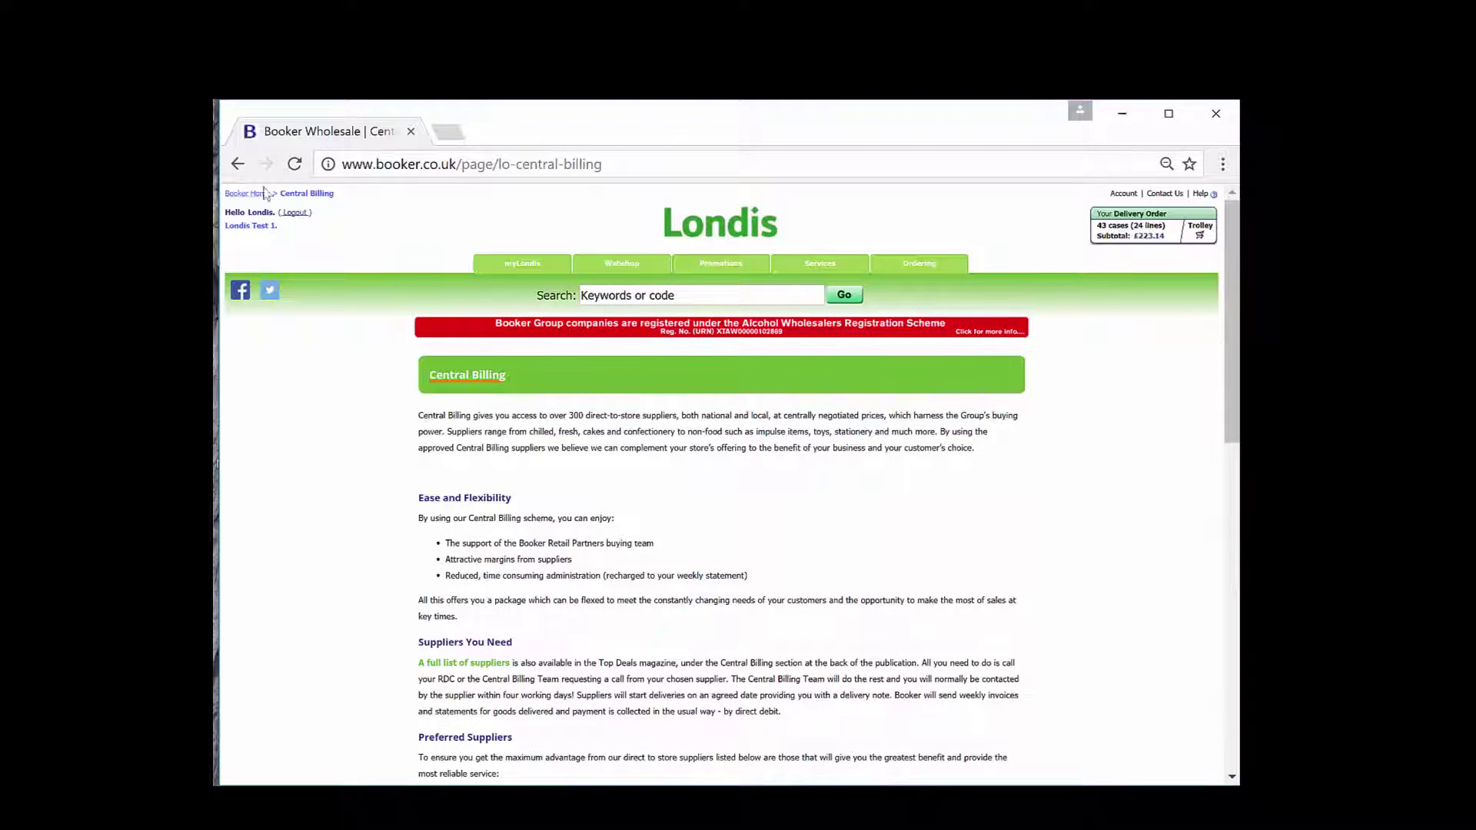
left_click(236, 164)
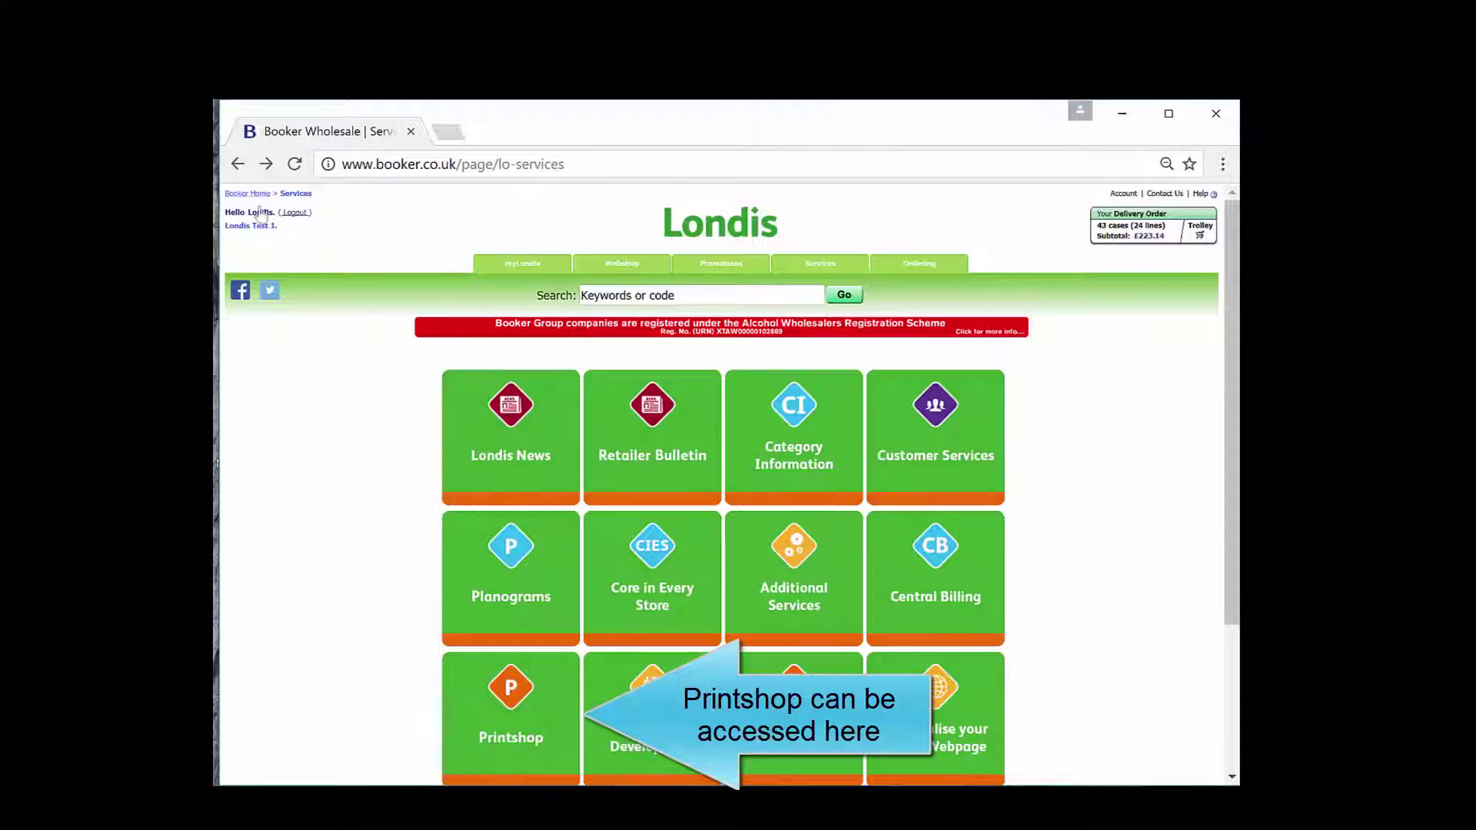
Step: Log in to Londis Printshop with the retailer username and password, then open Training & Development
left_click(537, 702)
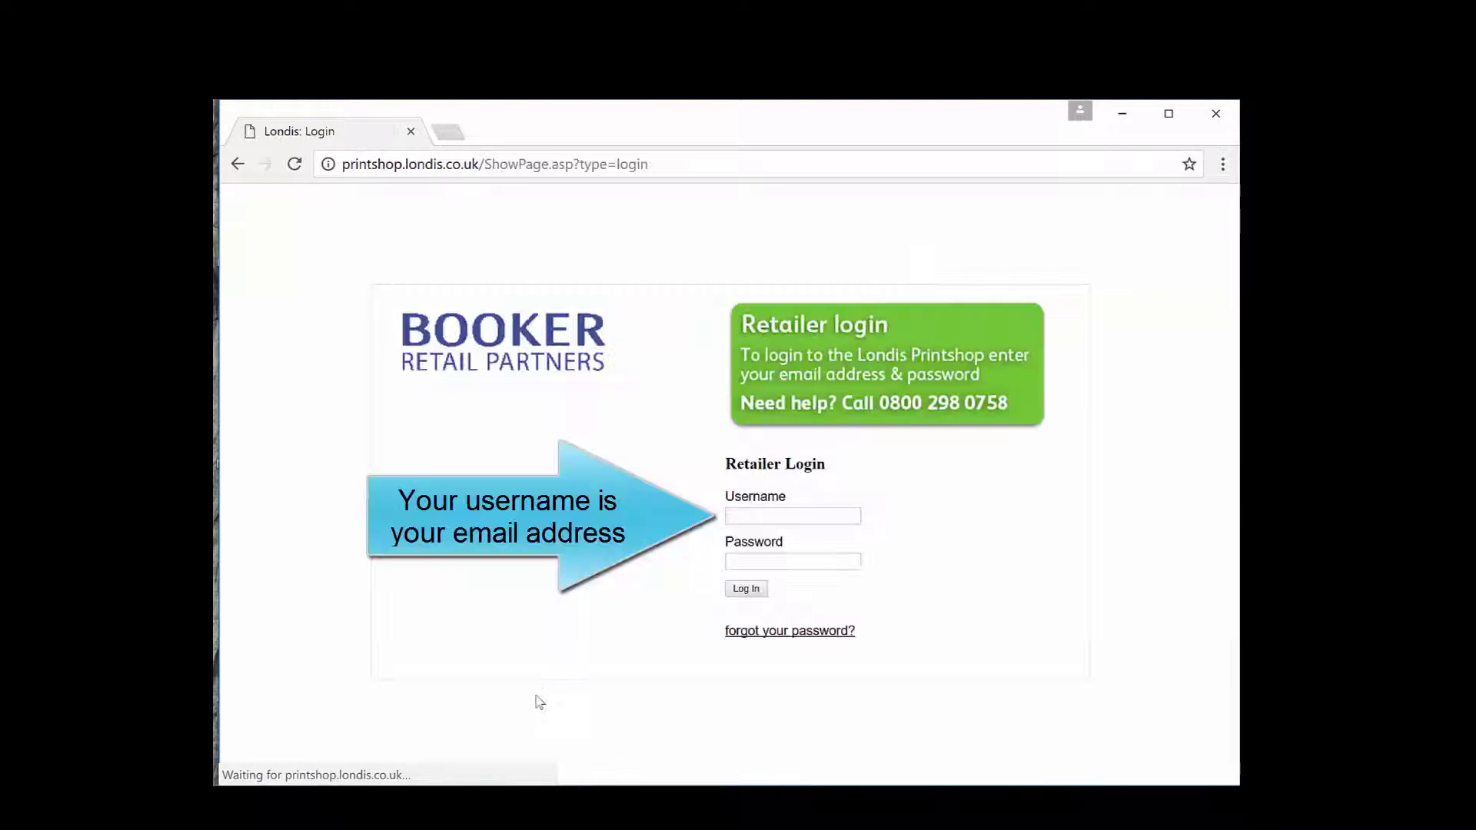
left_click(792, 516)
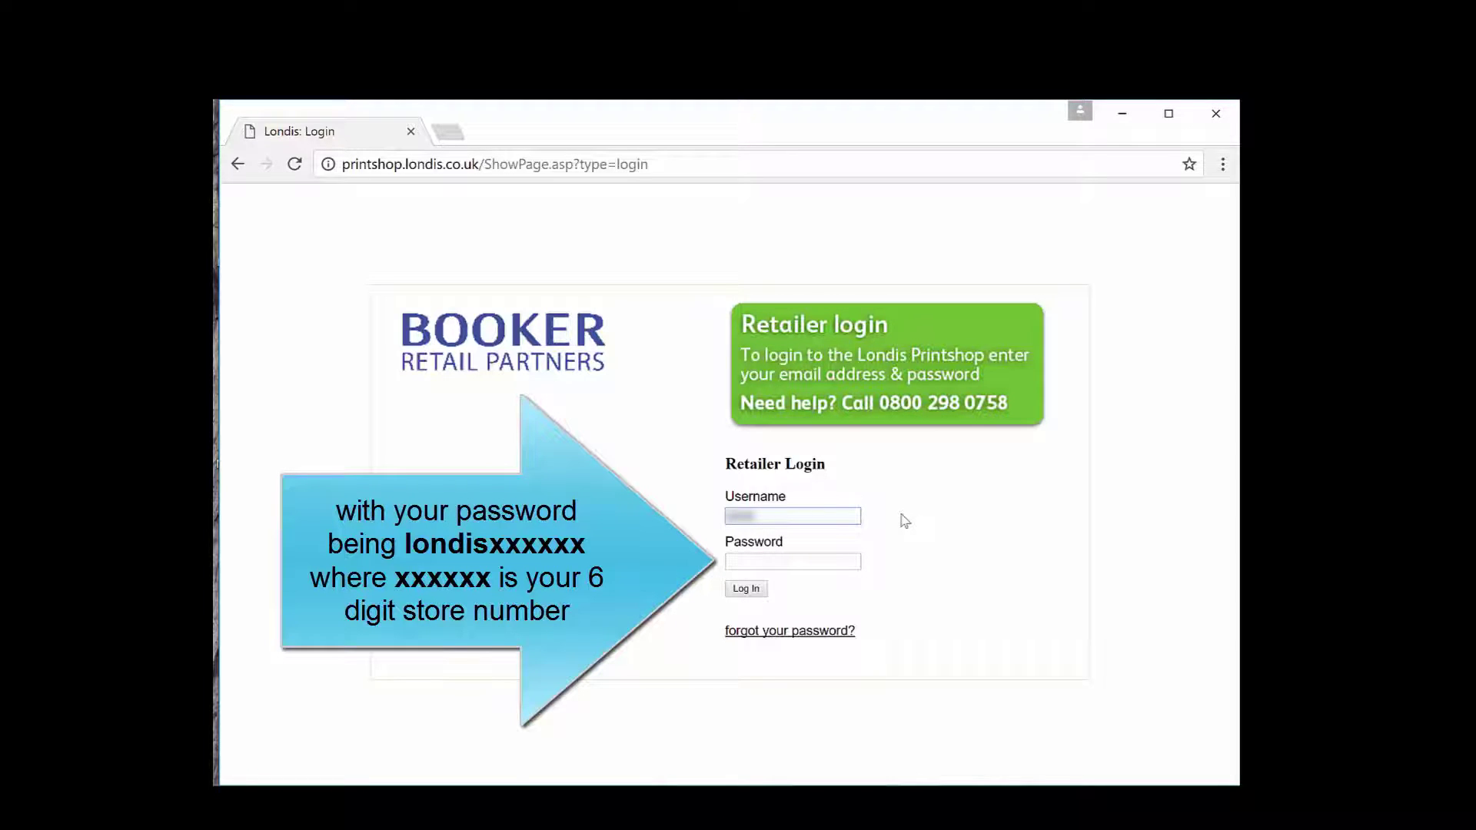
key("Tab")
type("l")
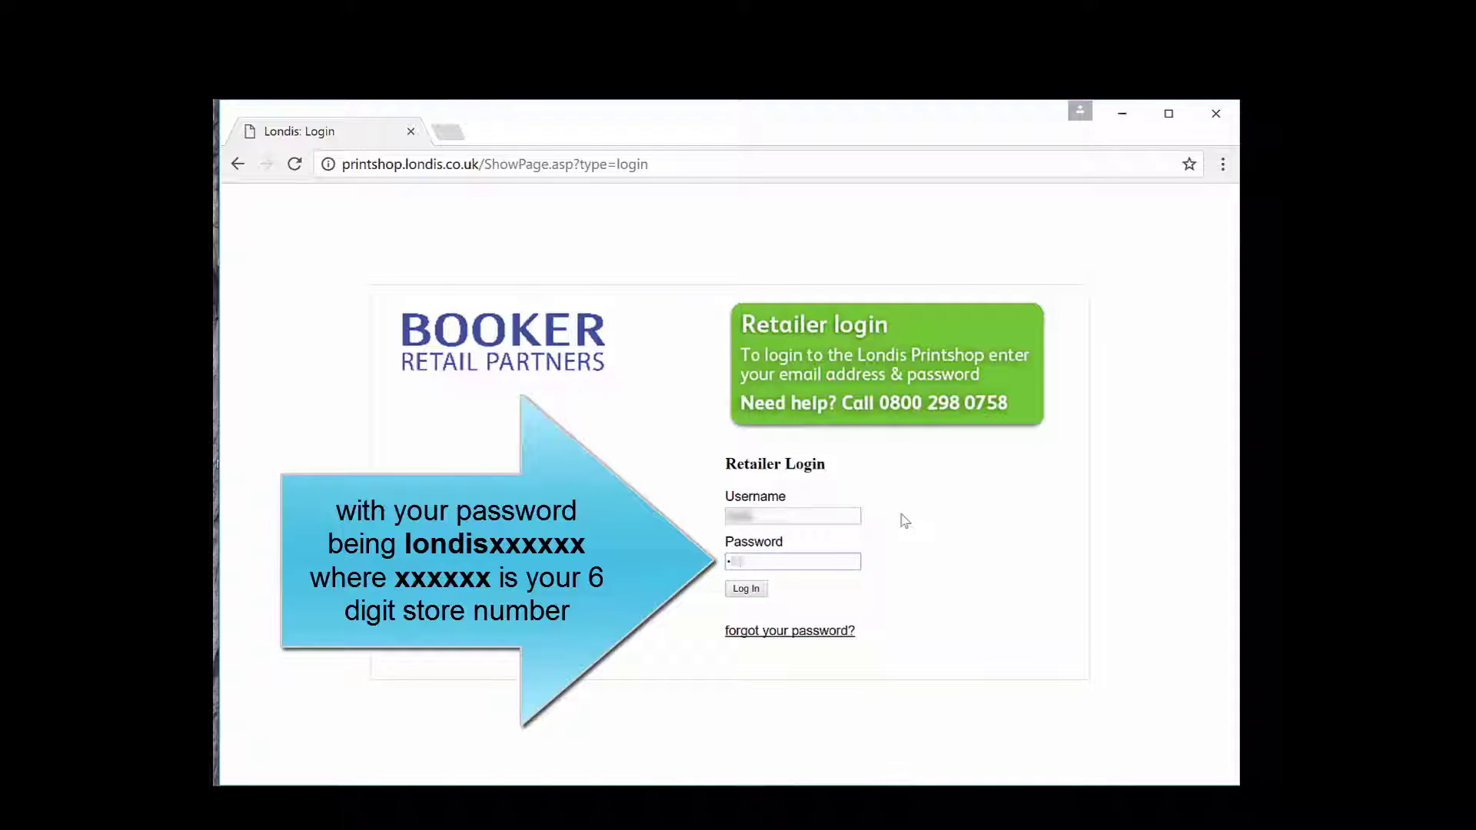
left_click(753, 593)
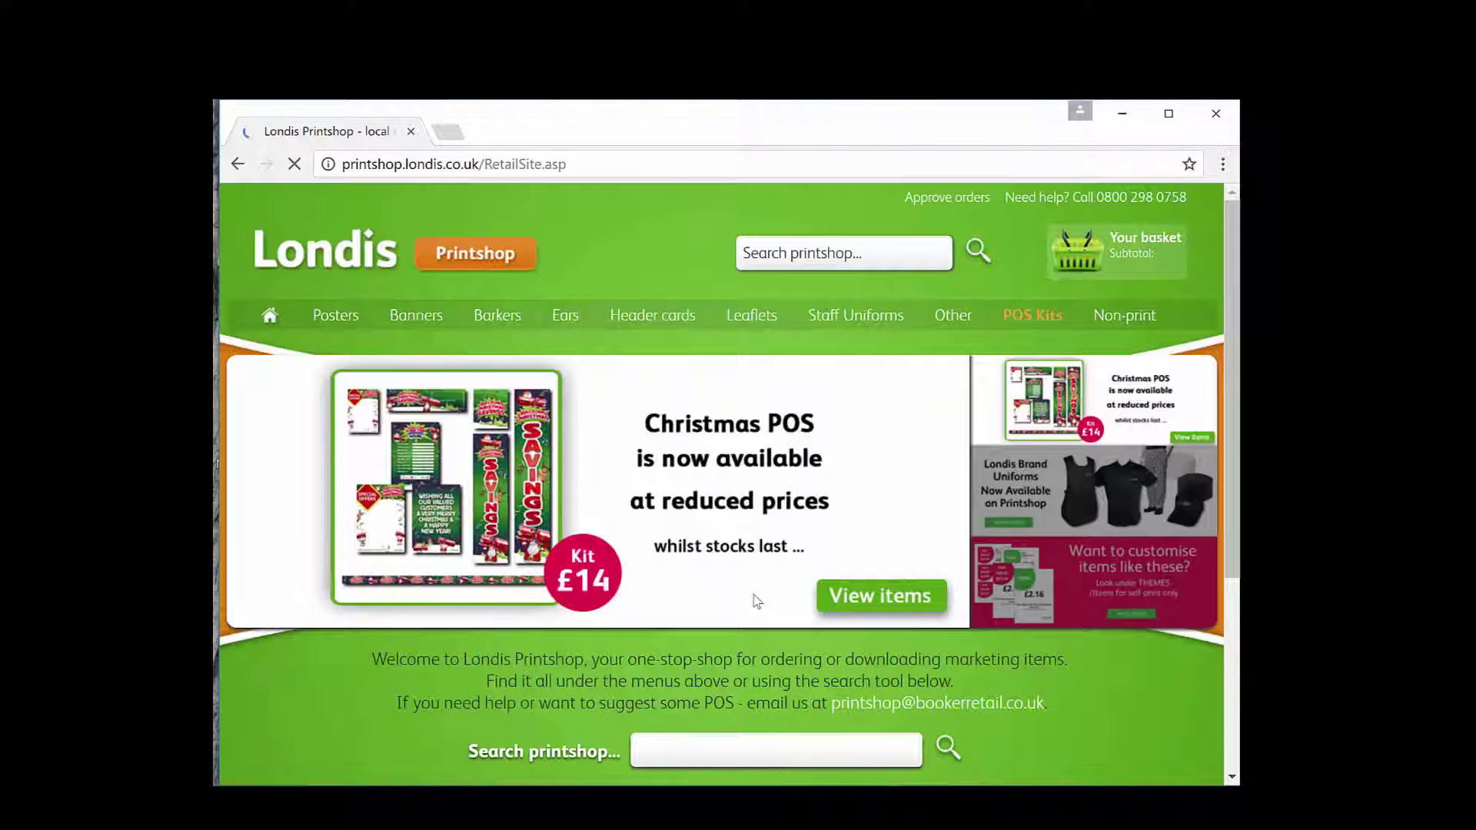
left_click(238, 165)
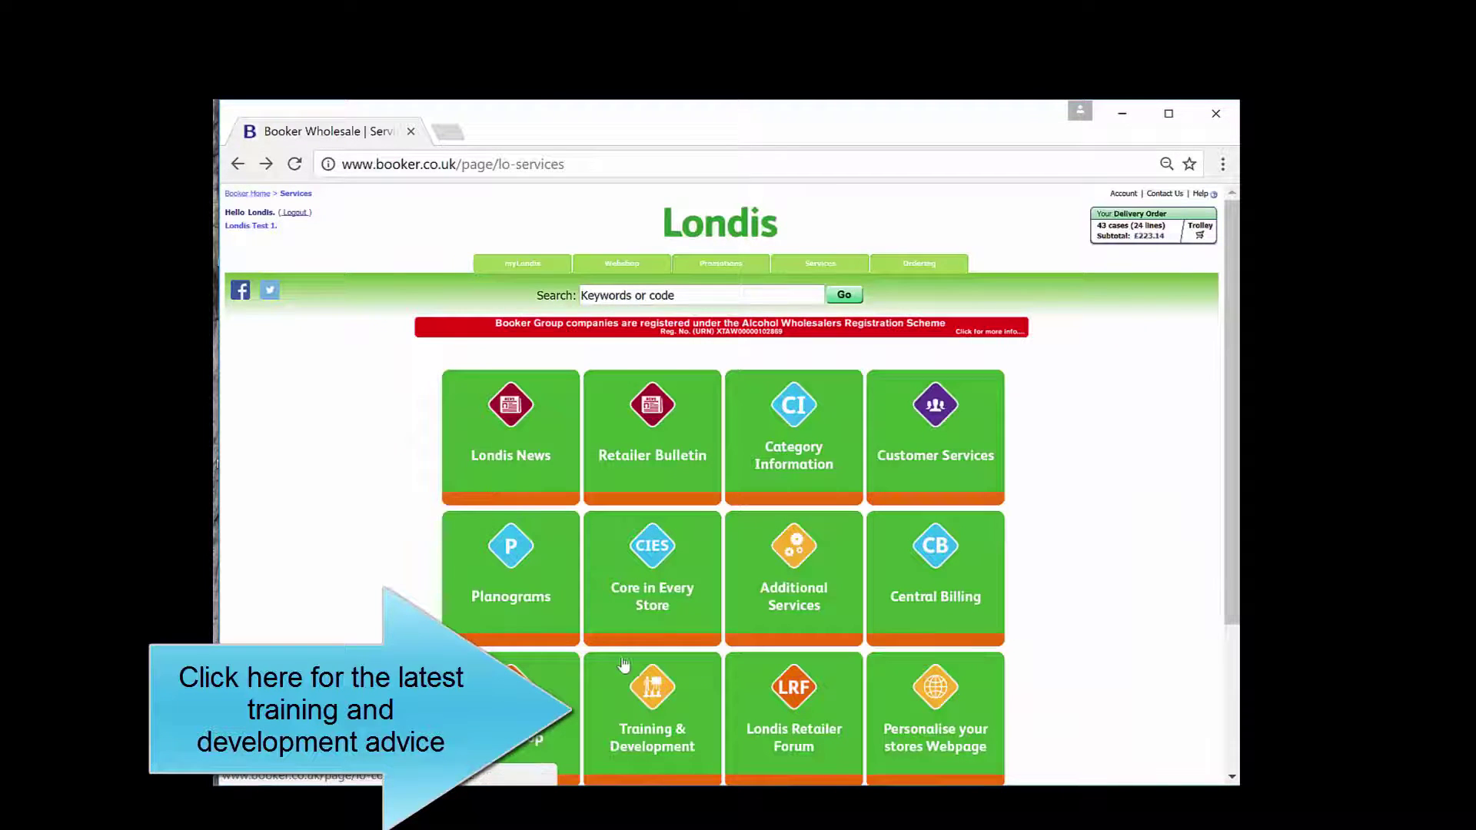
left_click(653, 696)
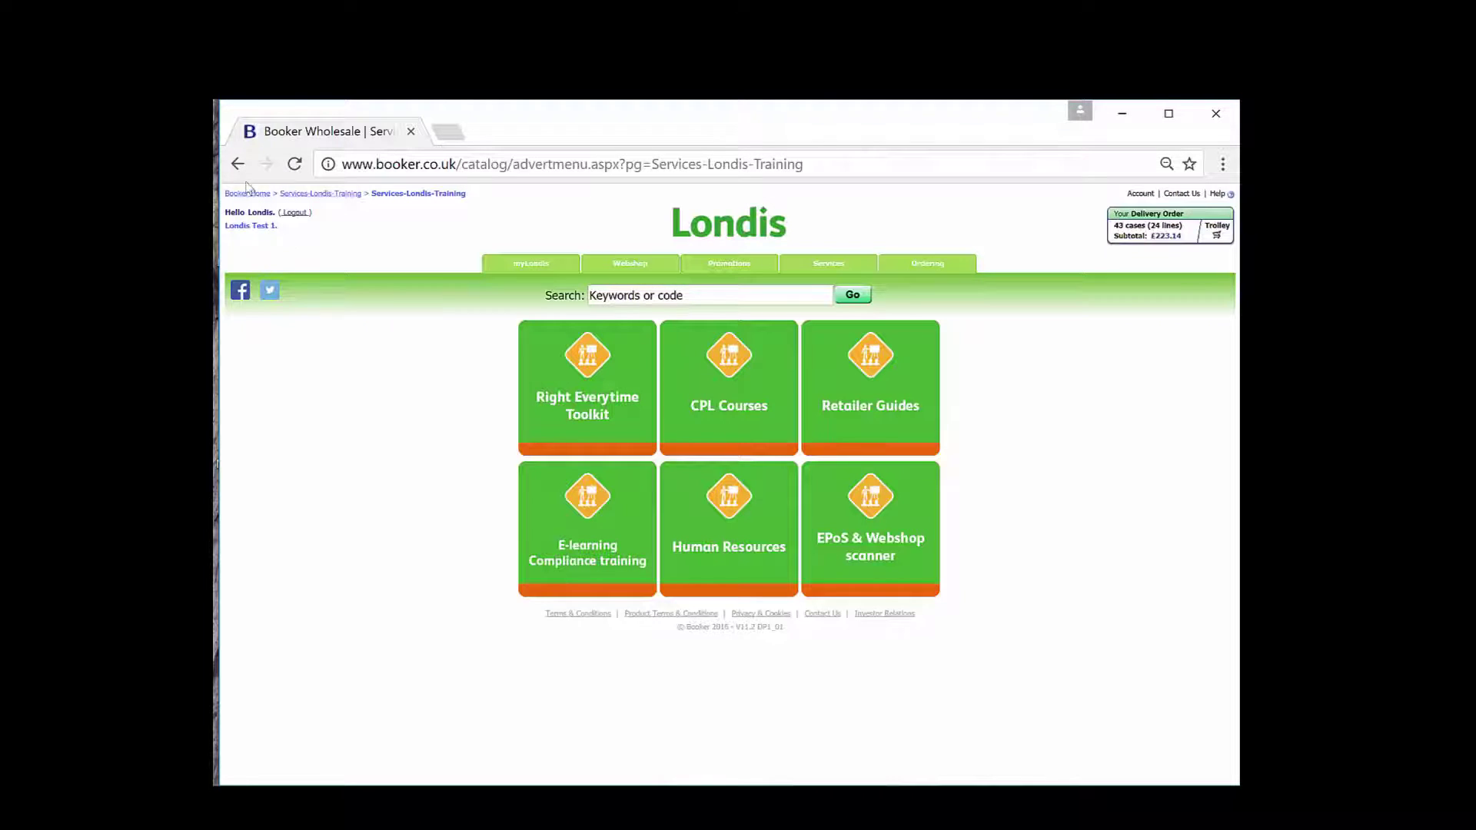
Step: Return to the Services tiles and view the Schemes section
left_click(240, 164)
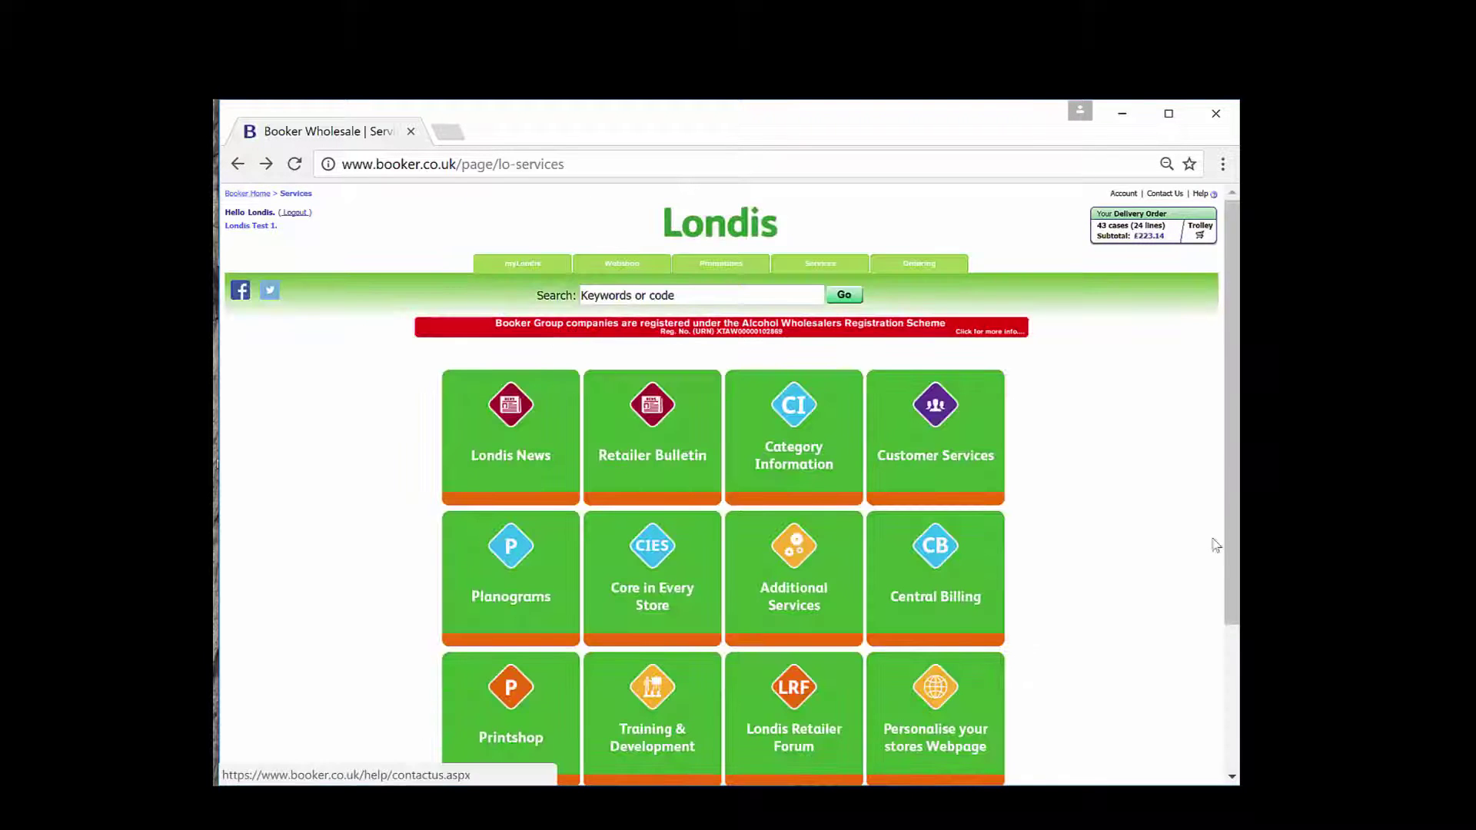
left_click_drag(1232, 552, 1233, 725)
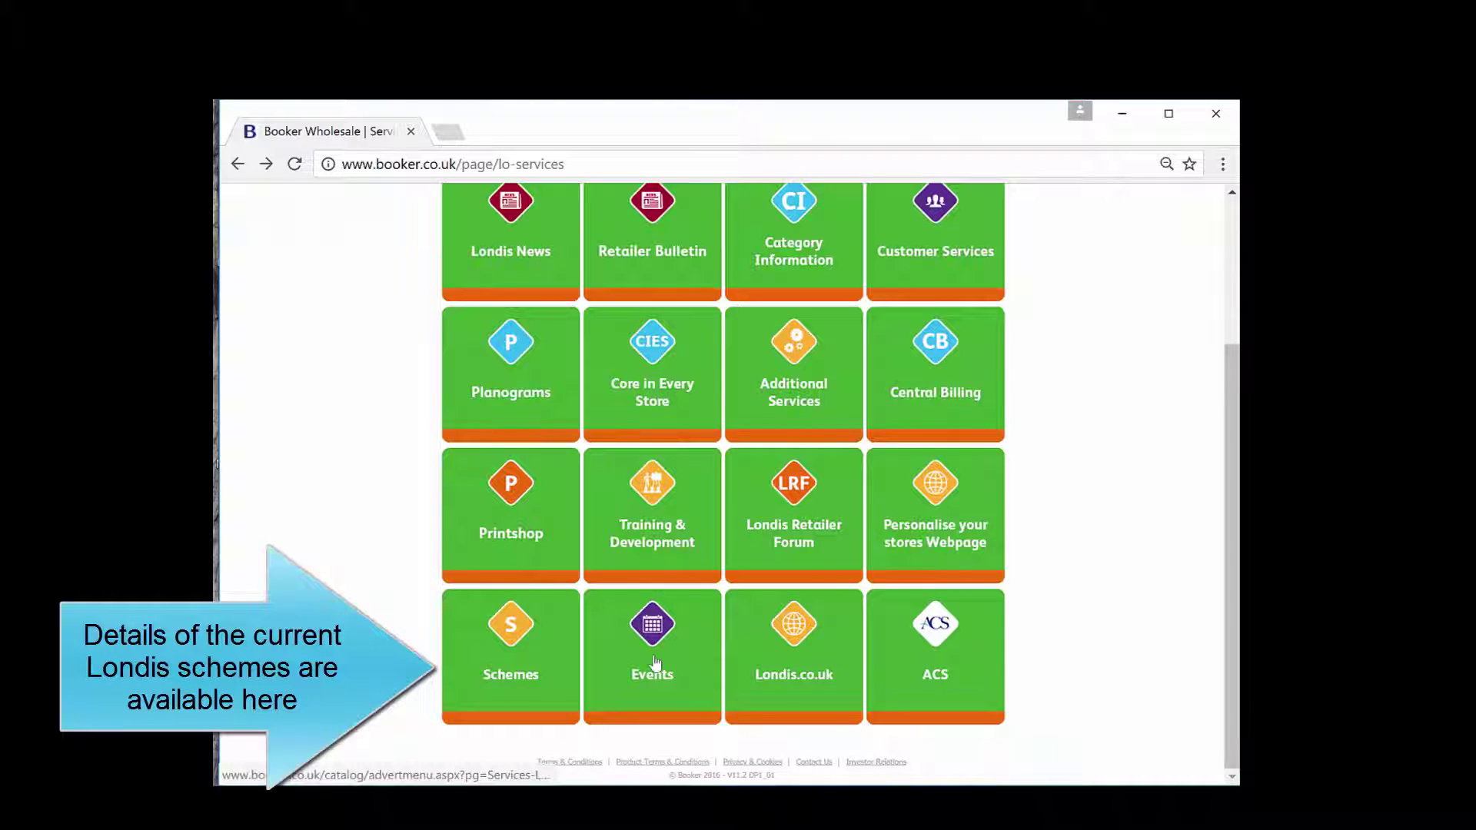
left_click(538, 659)
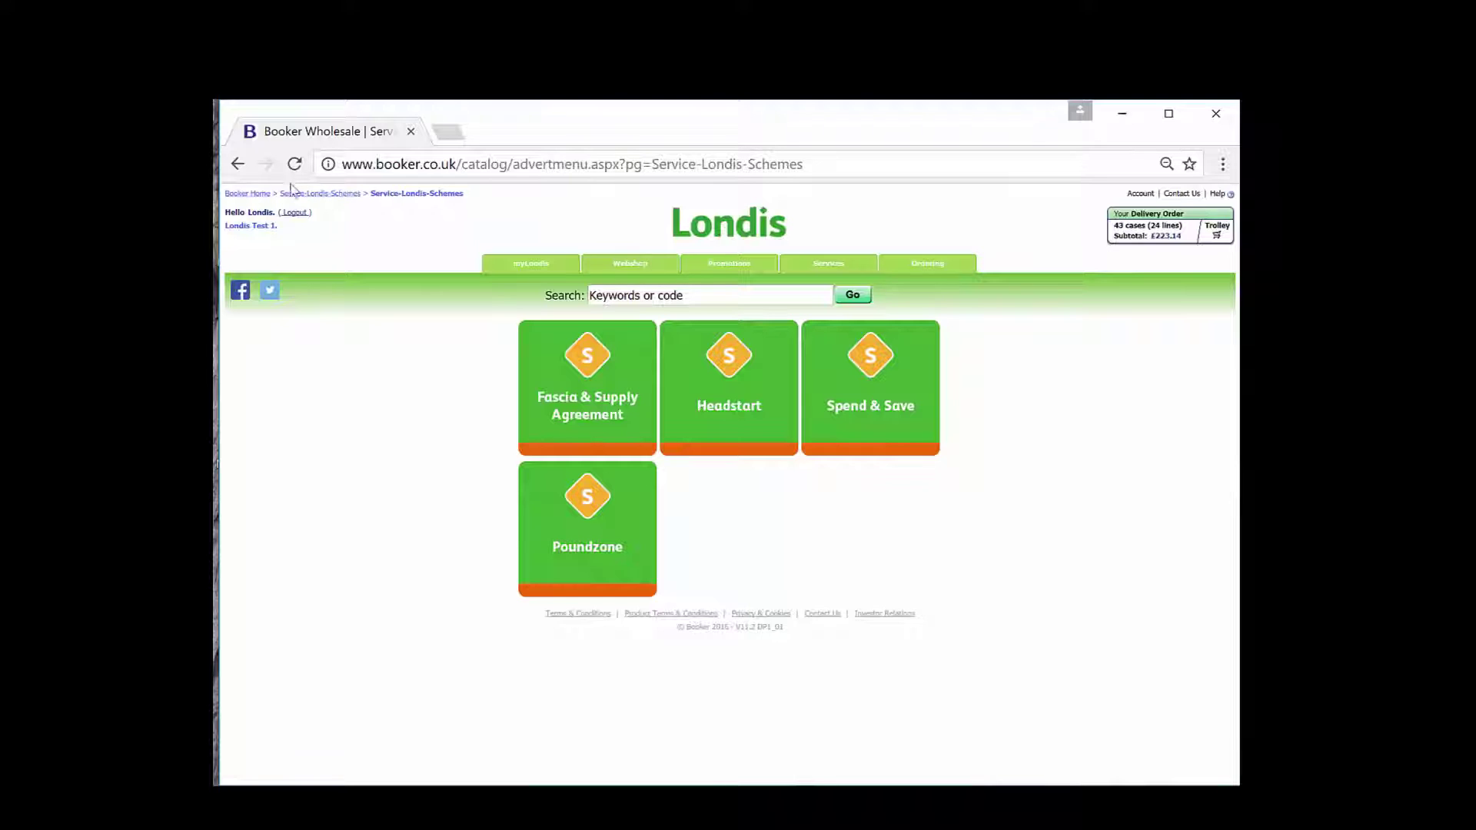
left_click(238, 164)
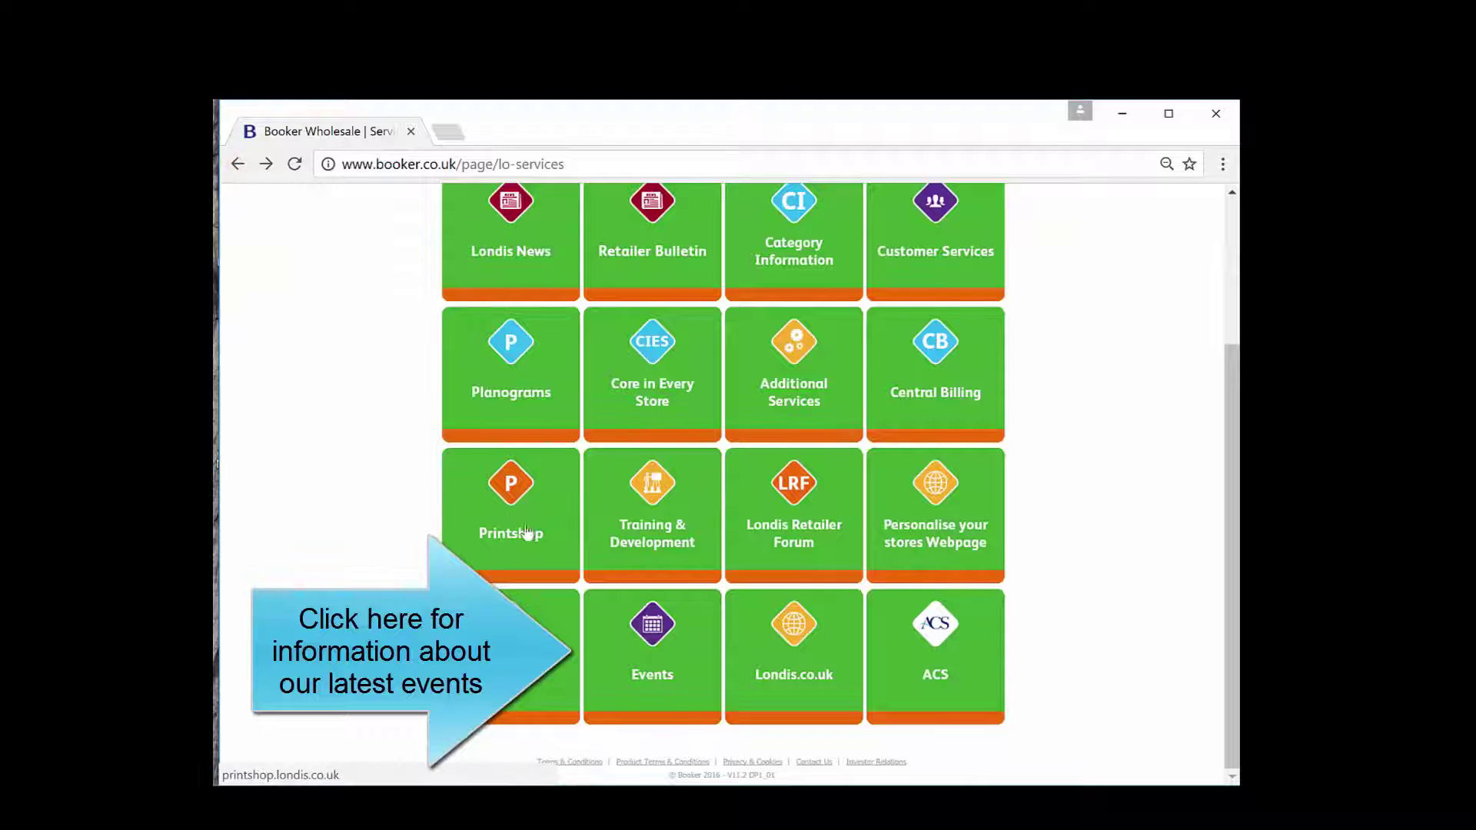
Step: View the Events section, then go to the myLondis home page
left_click(657, 643)
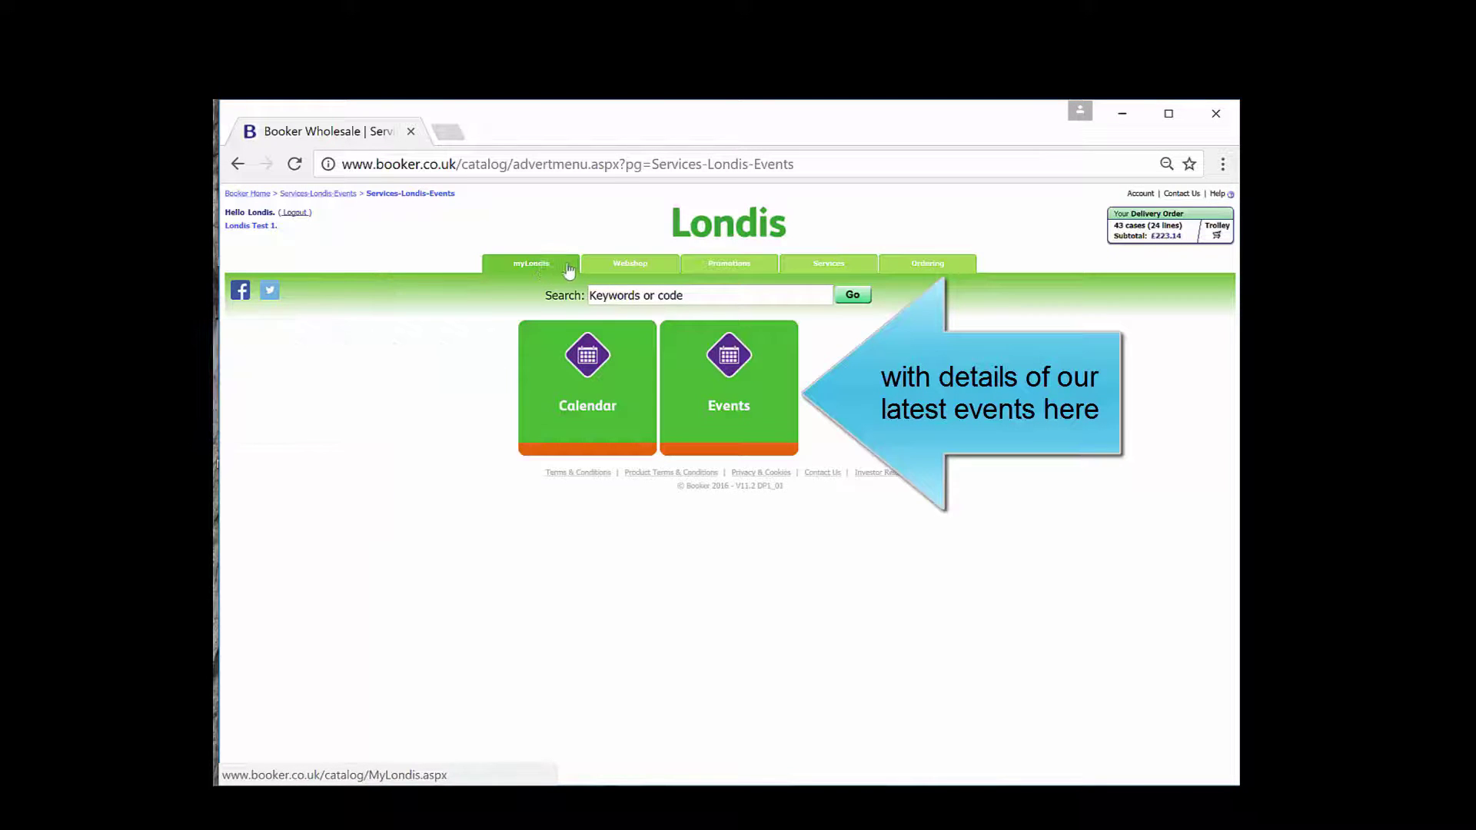
left_click(238, 169)
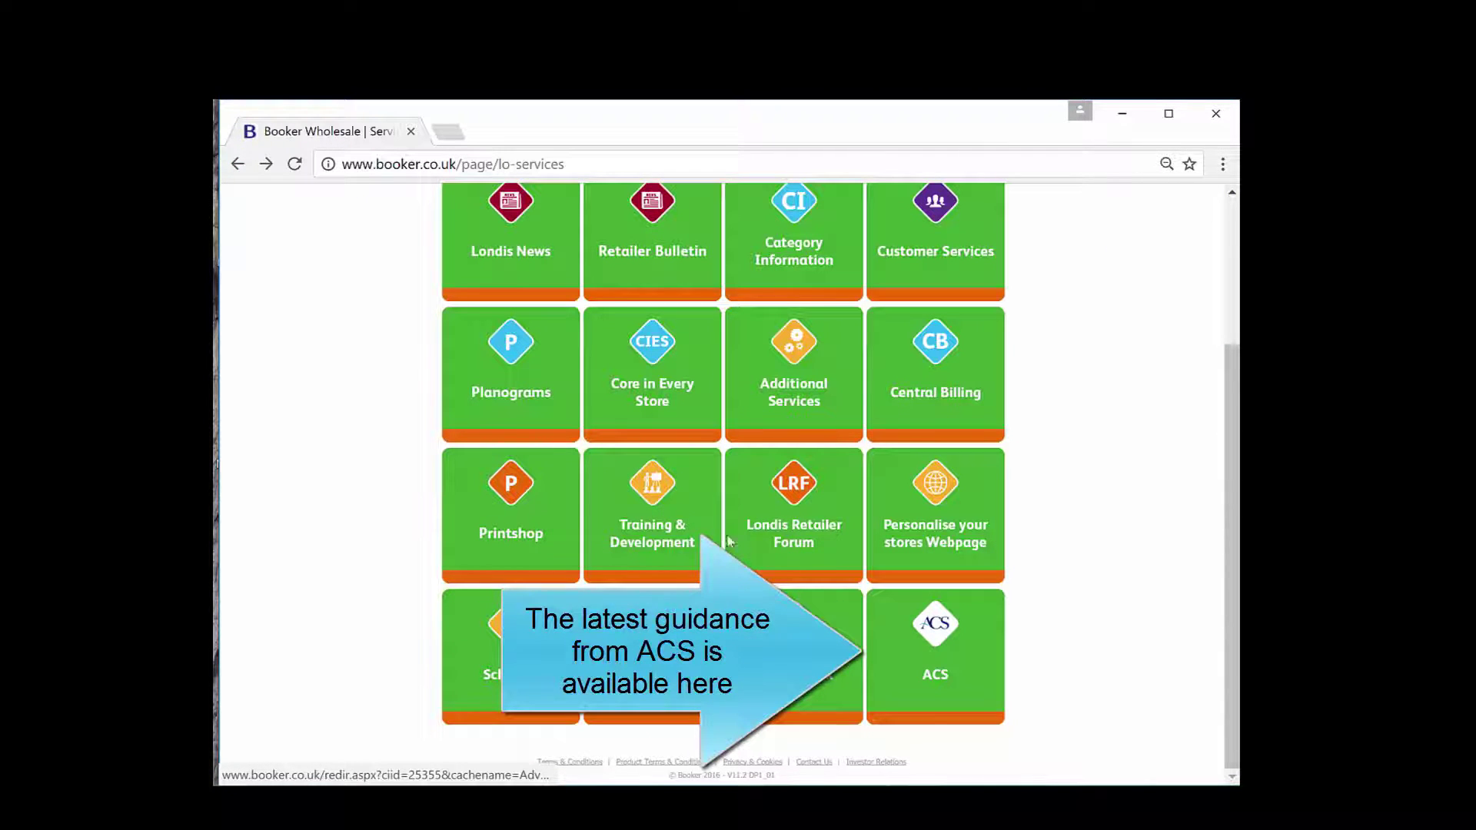
left_click_drag(1231, 460, 1226, 285)
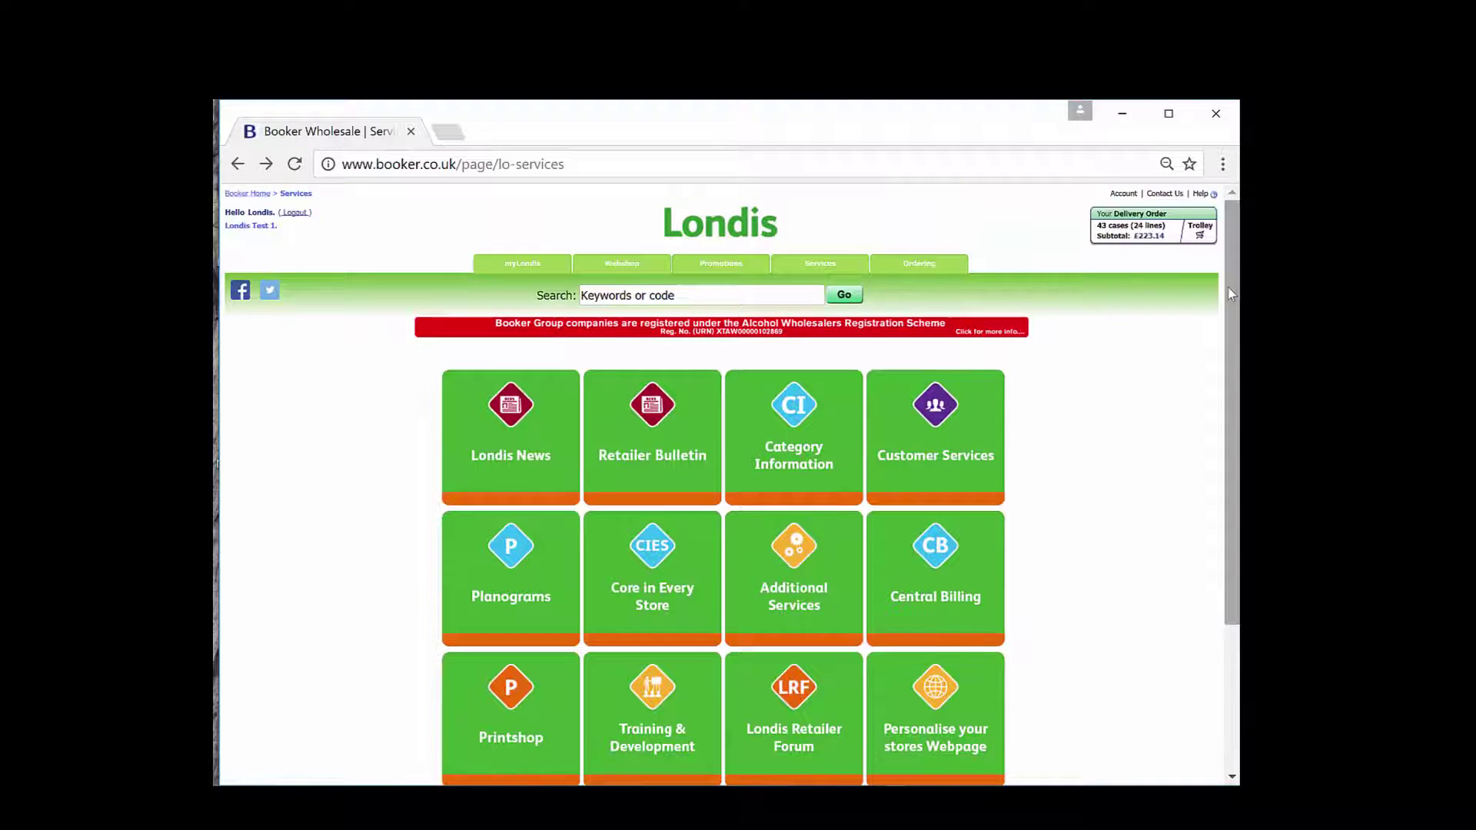
left_click(509, 264)
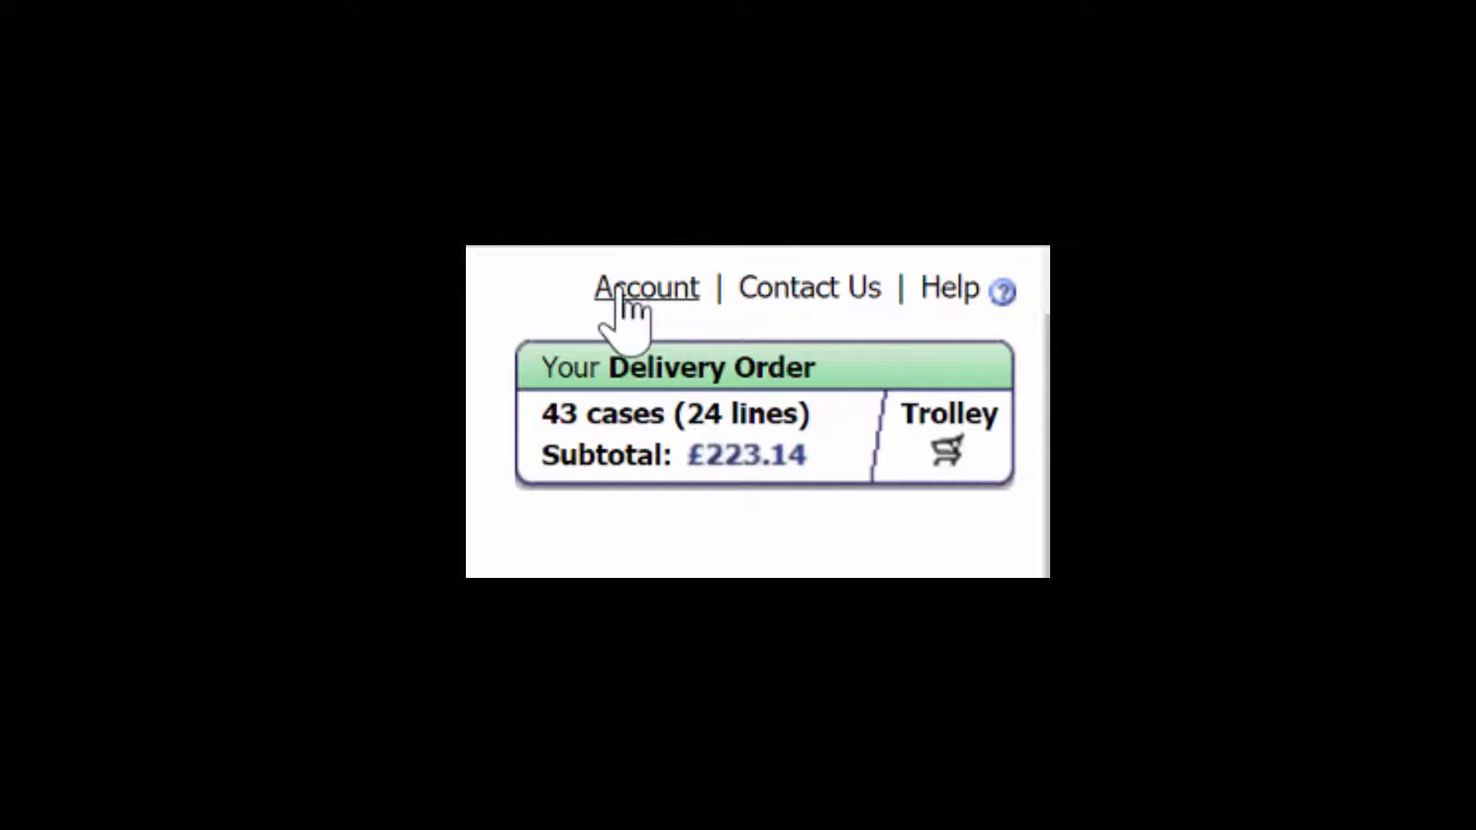
Step: Go to the account's Change Password form under Change My Login Details
left_click(625, 295)
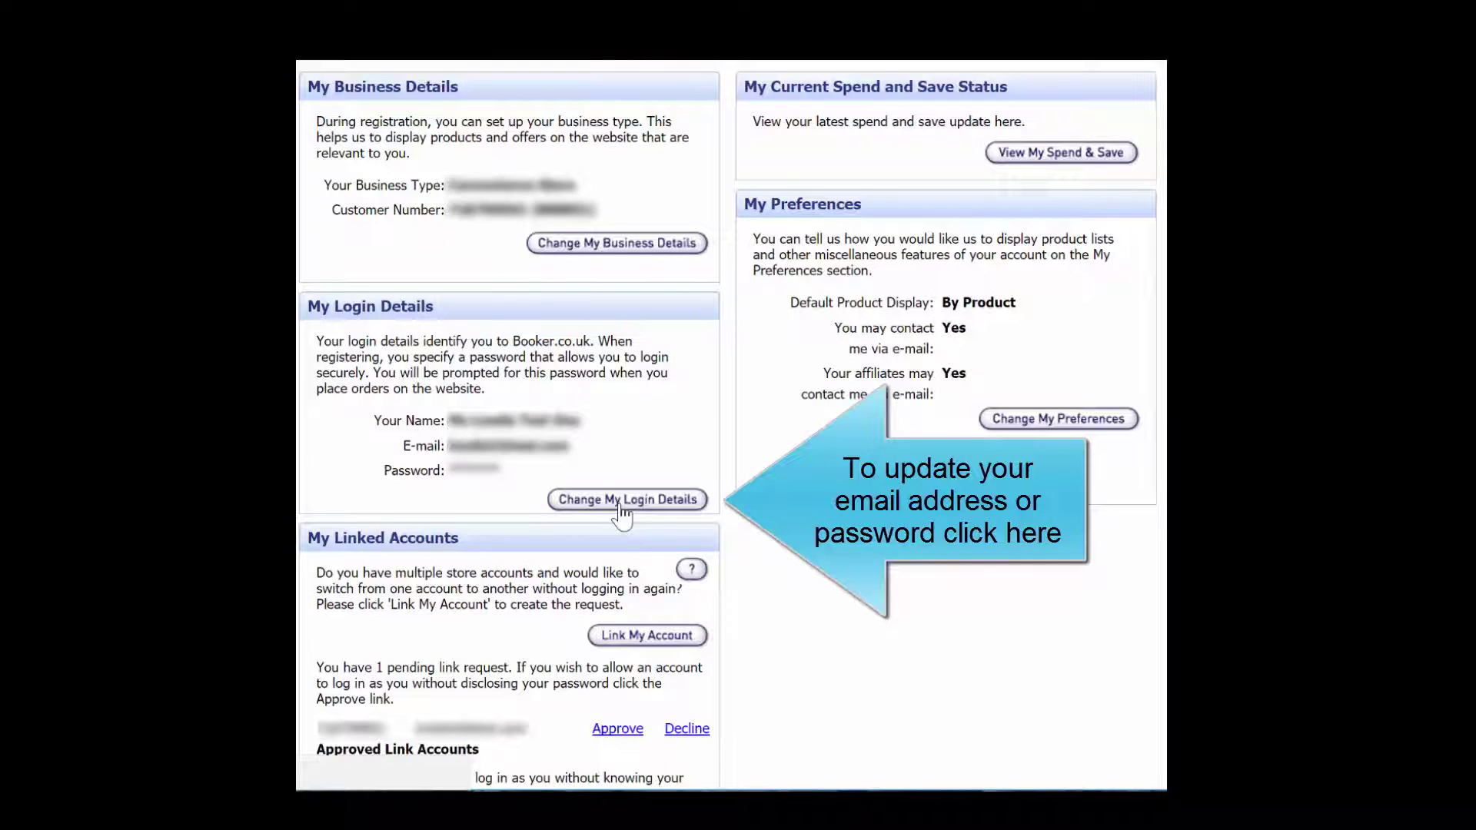
left_click(620, 508)
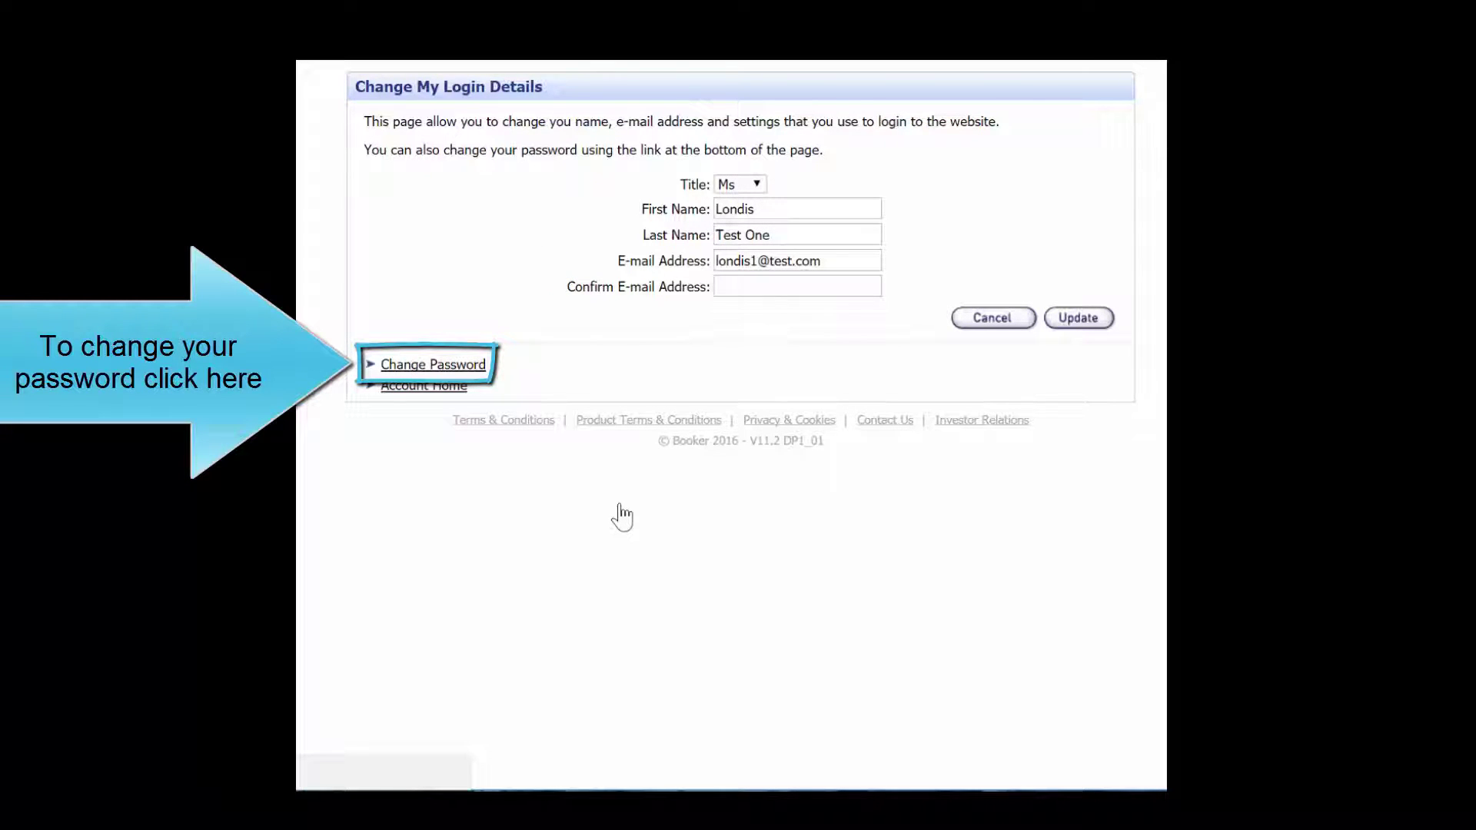
left_click(476, 374)
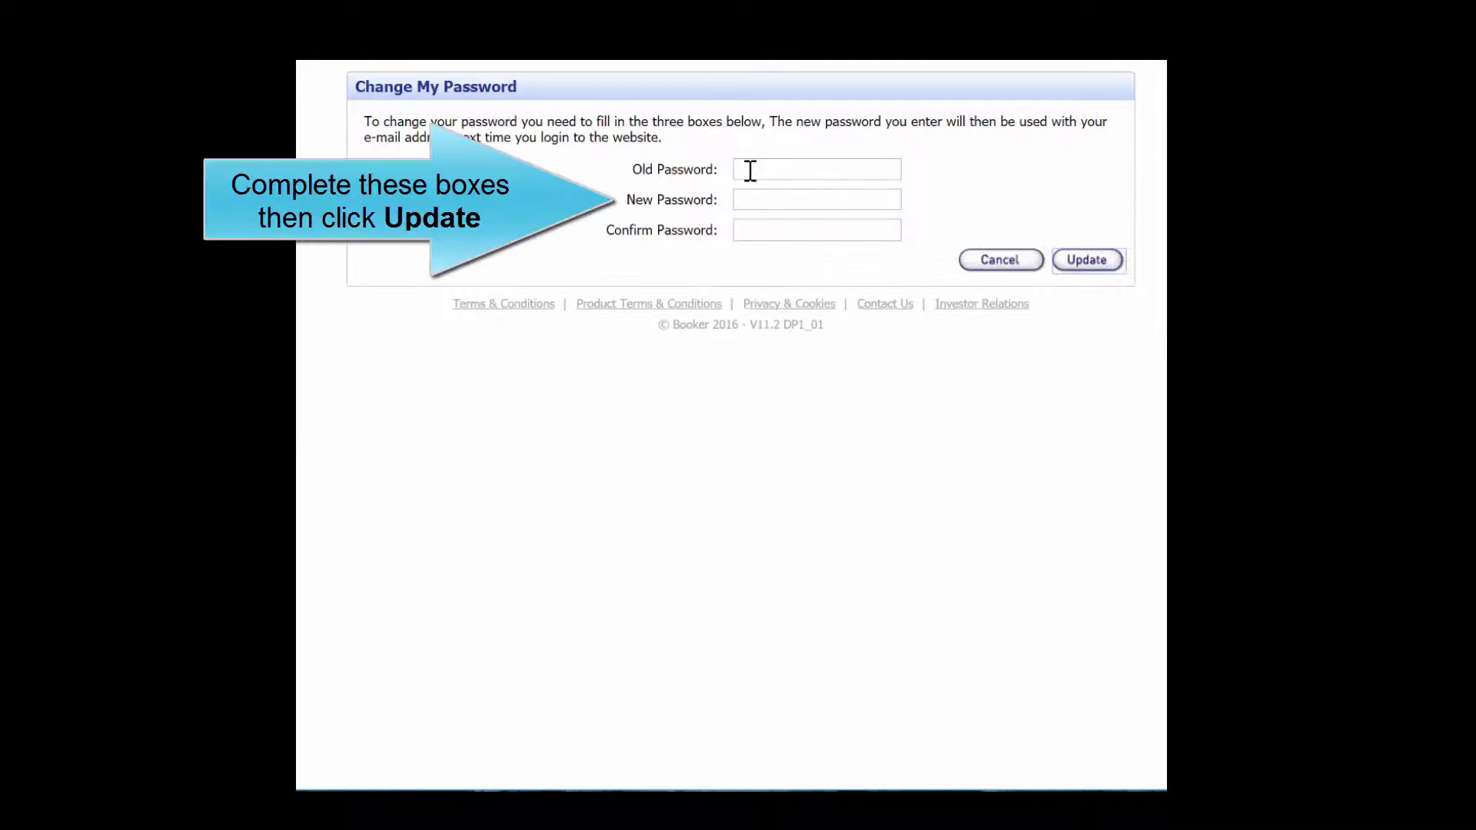
Step: Enter the old password, a new password and its confirmation, and update it
left_click(750, 171)
type("••••••••")
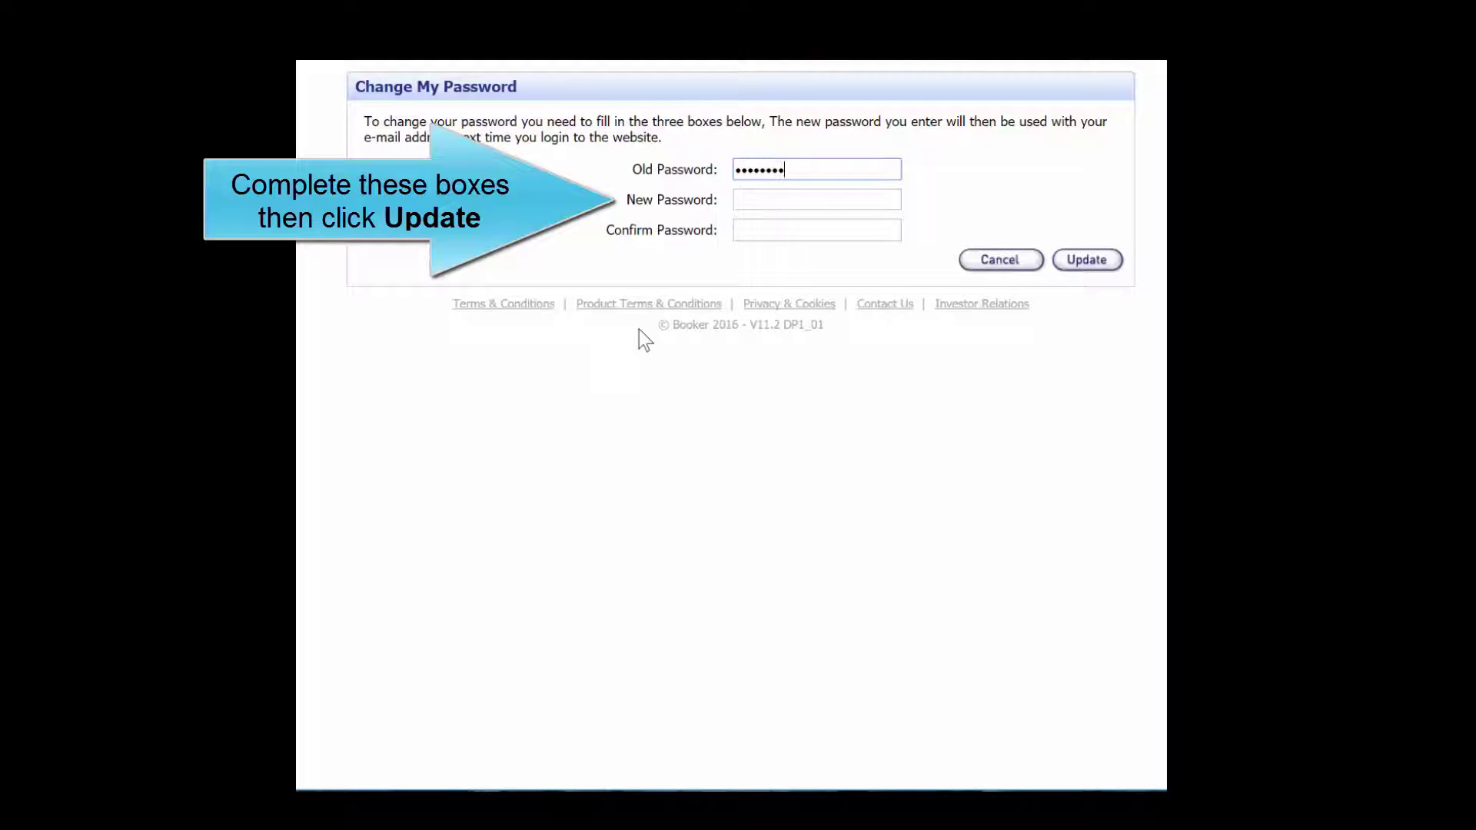
left_click(761, 203)
type("••••")
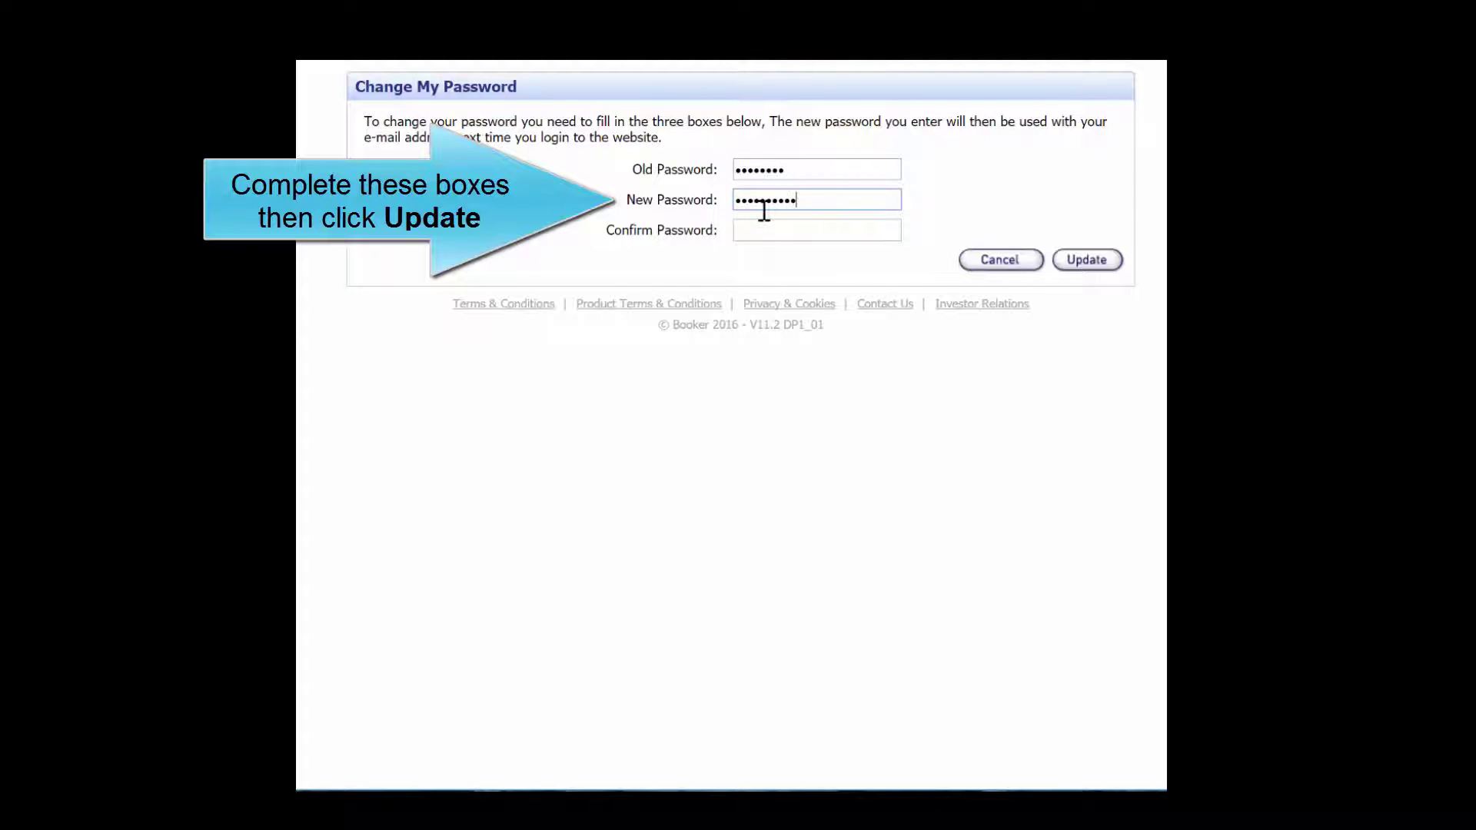
left_click(764, 231)
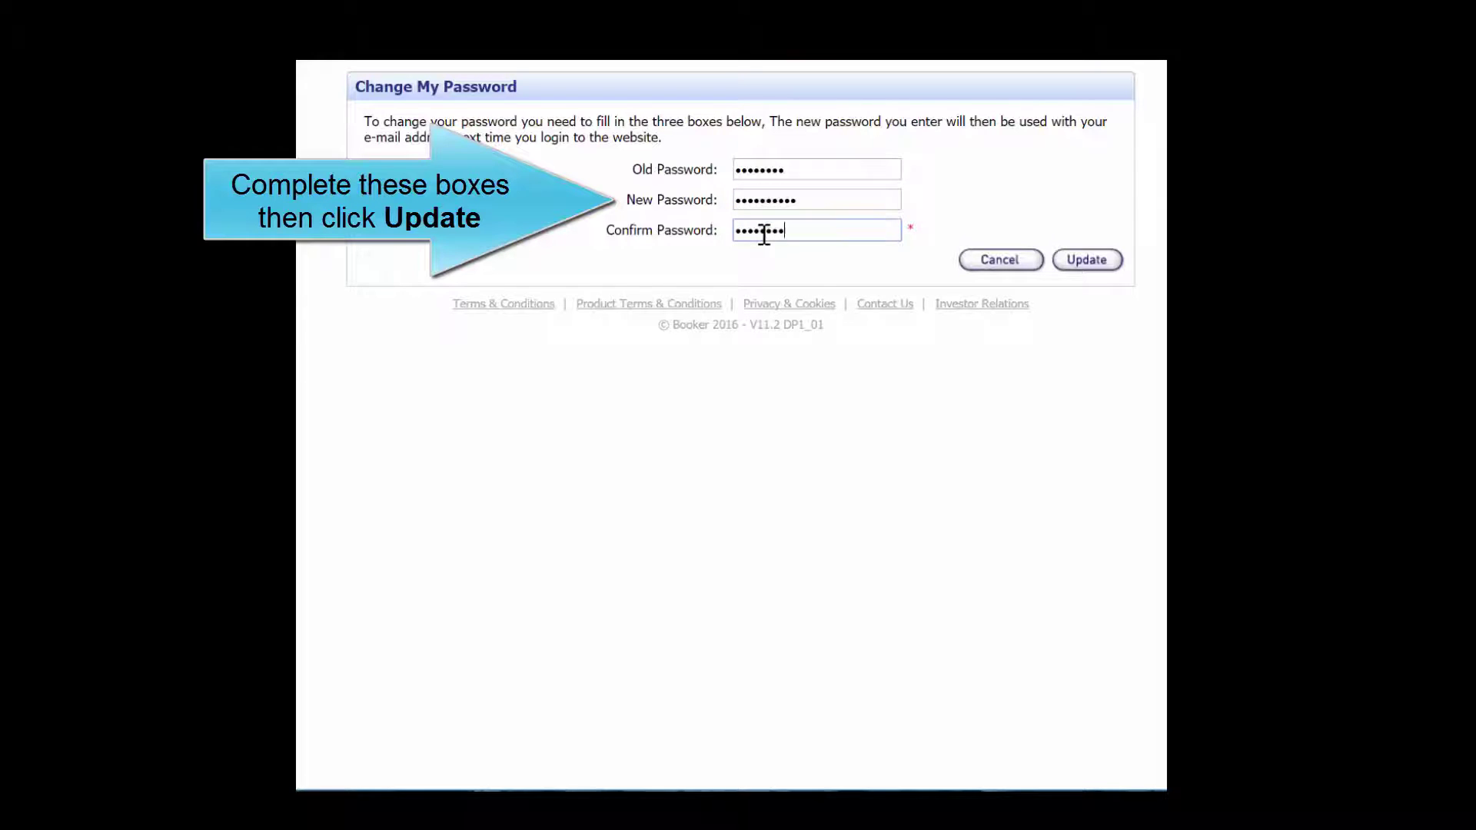
left_click(1116, 270)
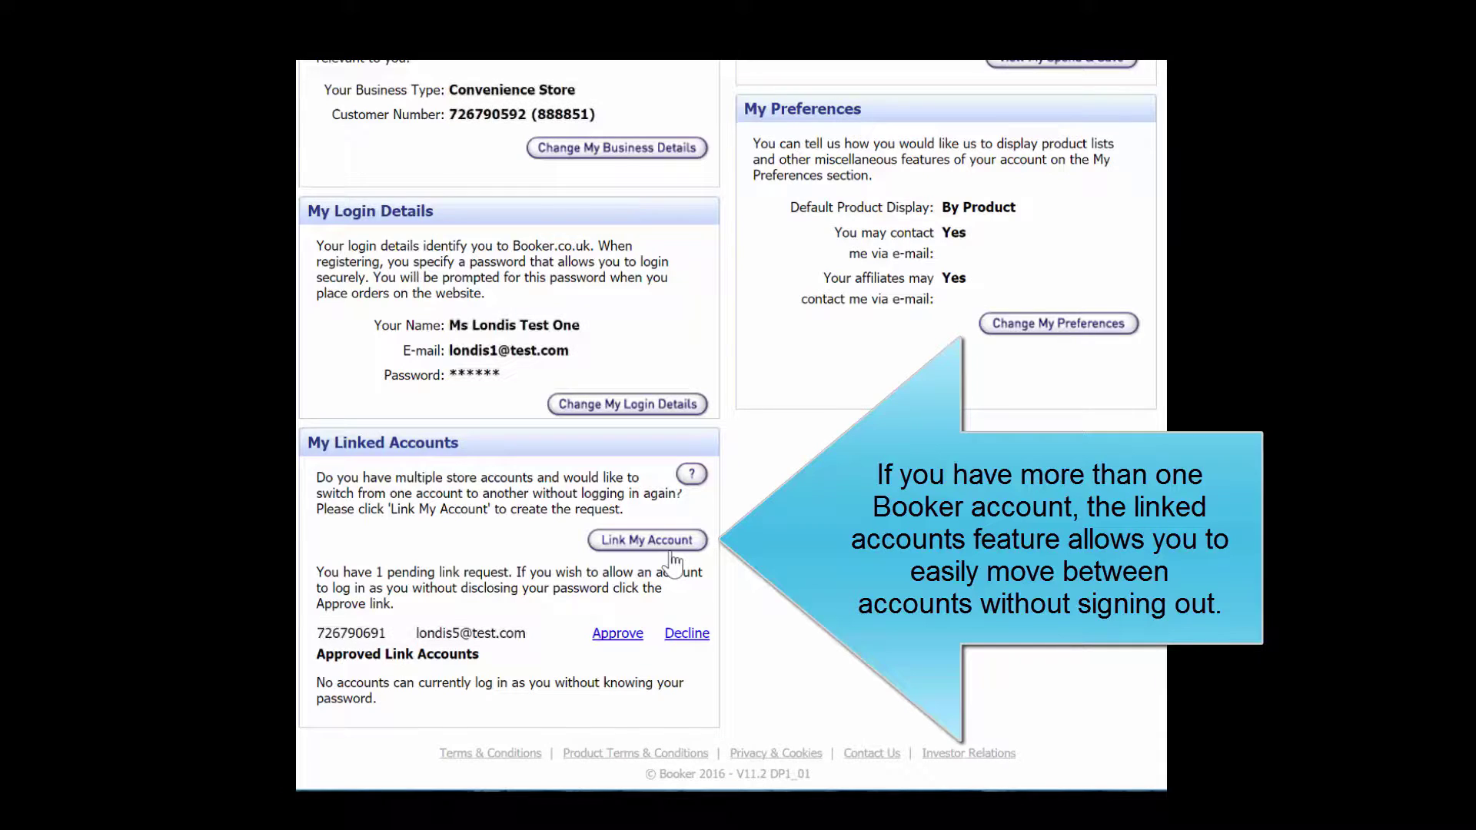
left_click(671, 548)
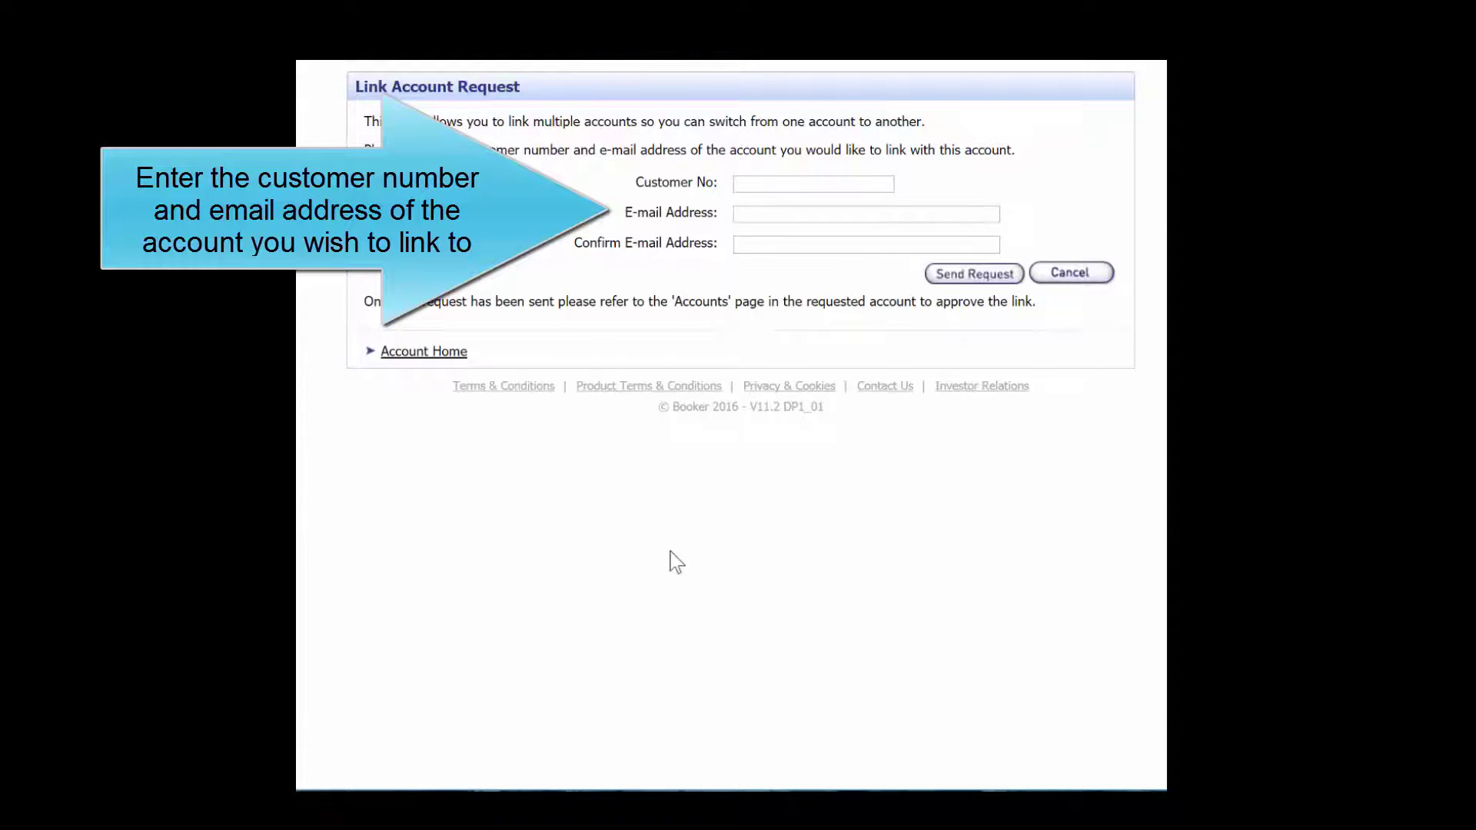
left_click(765, 183)
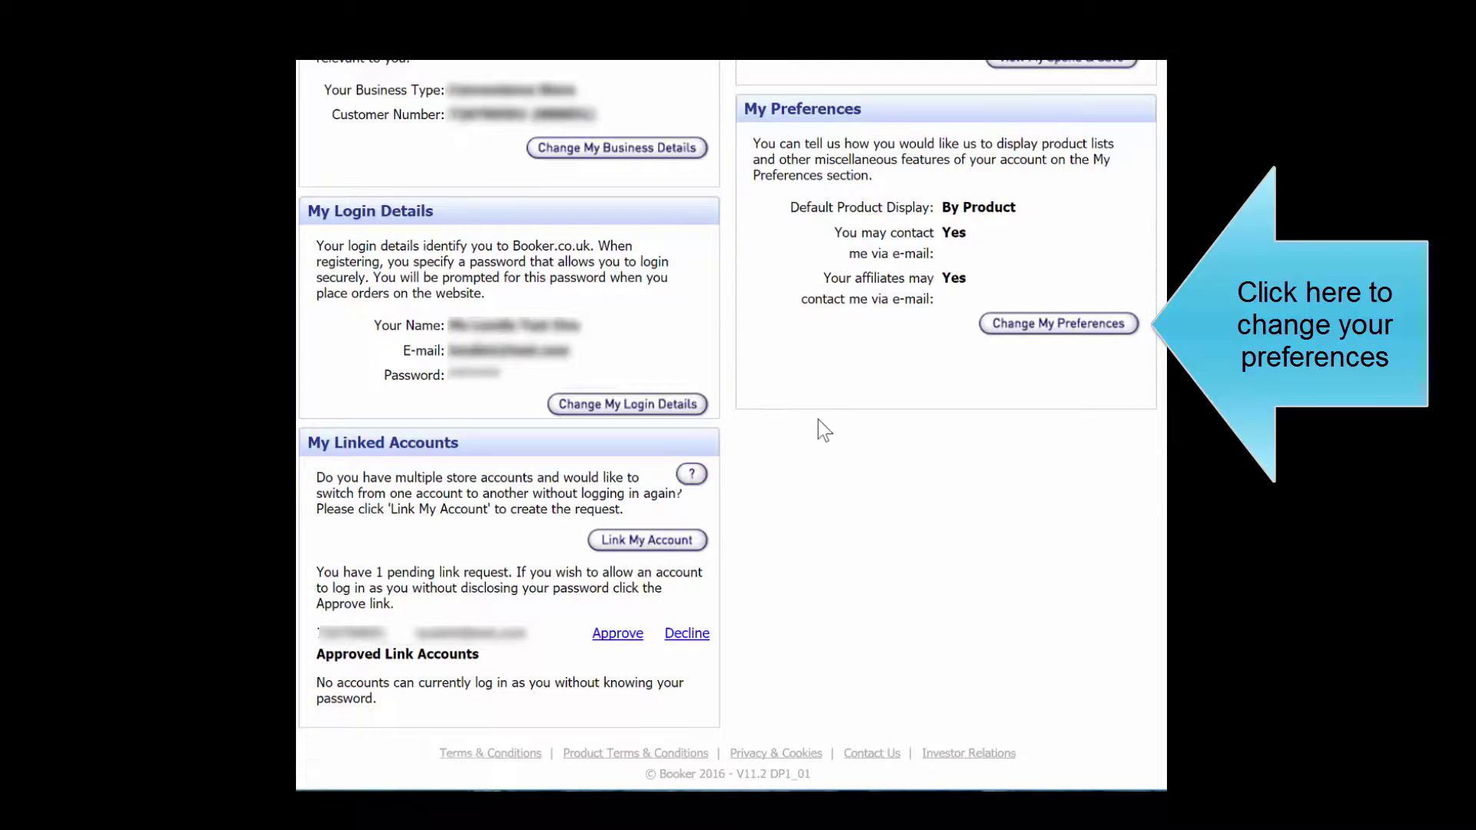
Step: View the display and contact preferences, then log out of the Londis account
left_click(1011, 327)
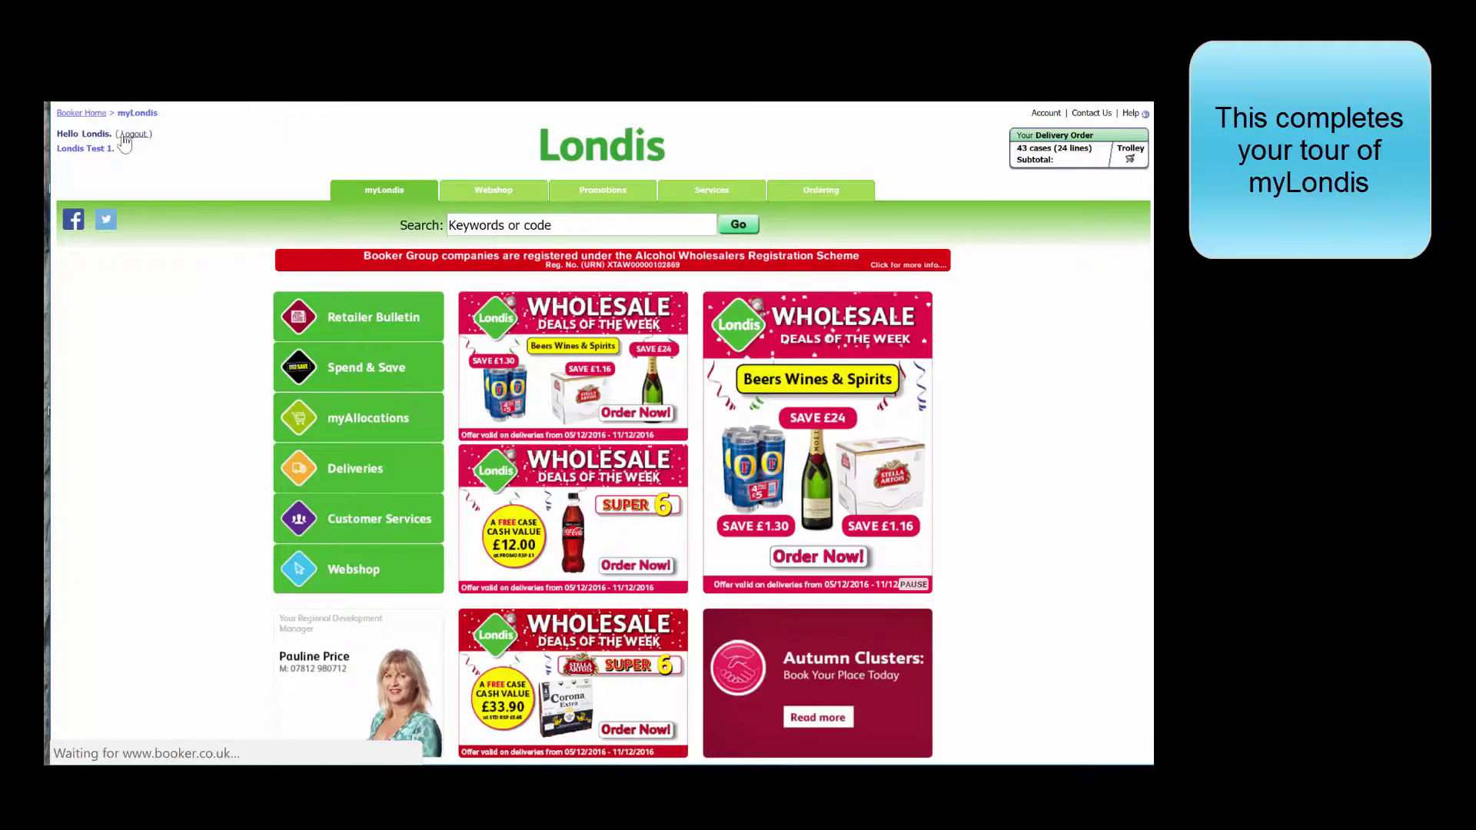
left_click(124, 136)
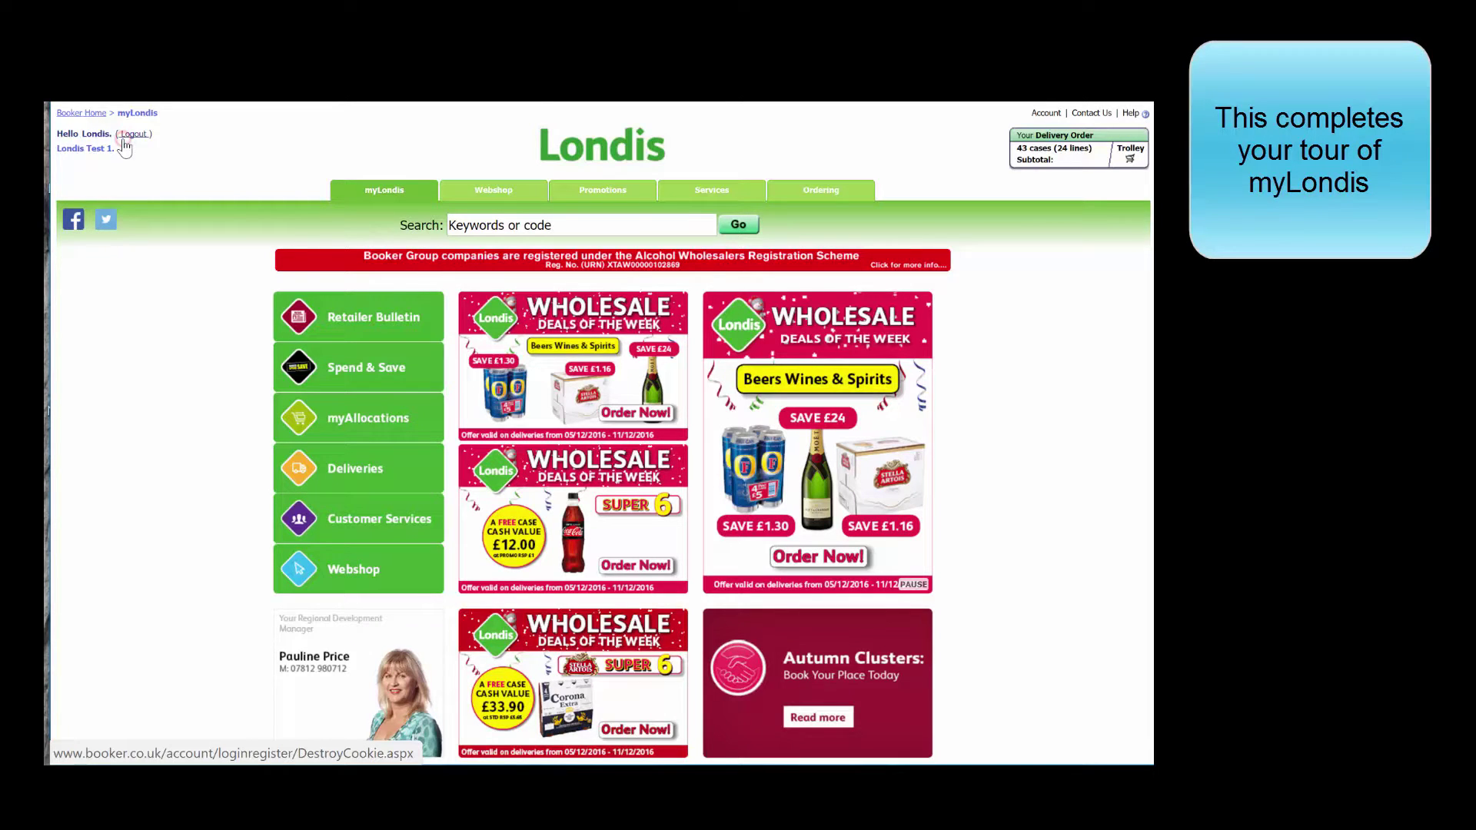